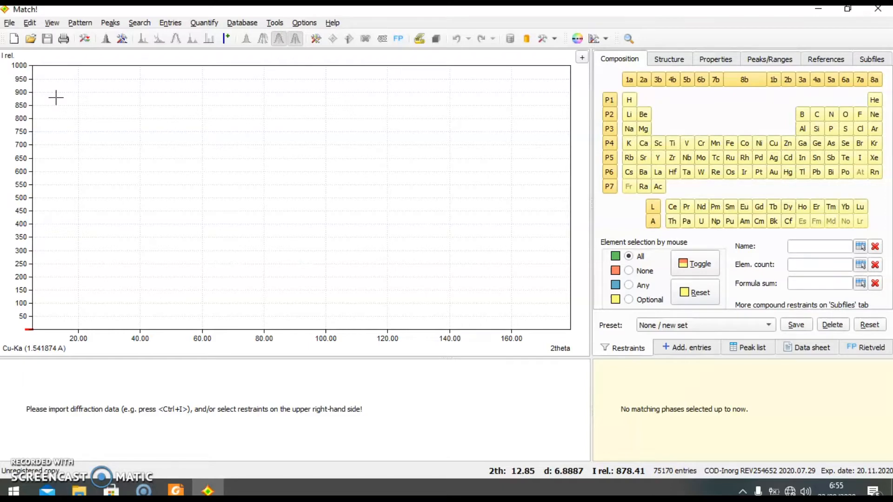
Bring up the data import dialog and look through the C1280 file formats JCP, RD, UDF, XRDML and XY.
click(14, 41)
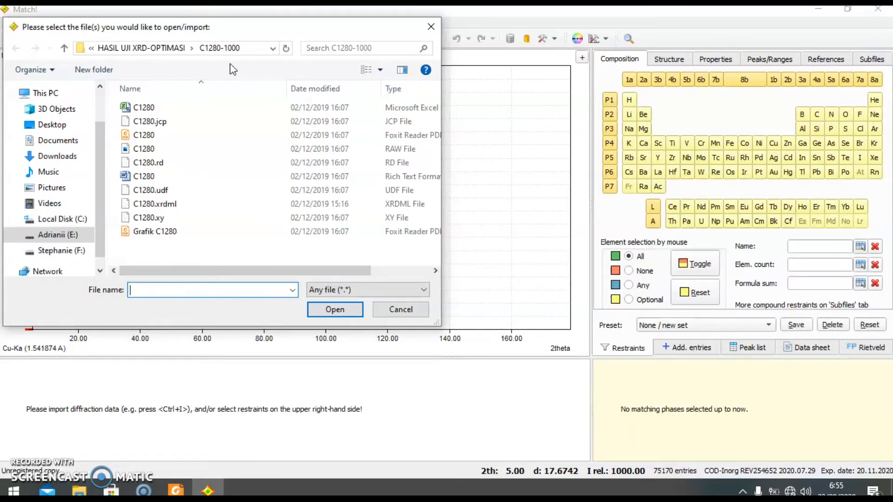
click(320, 124)
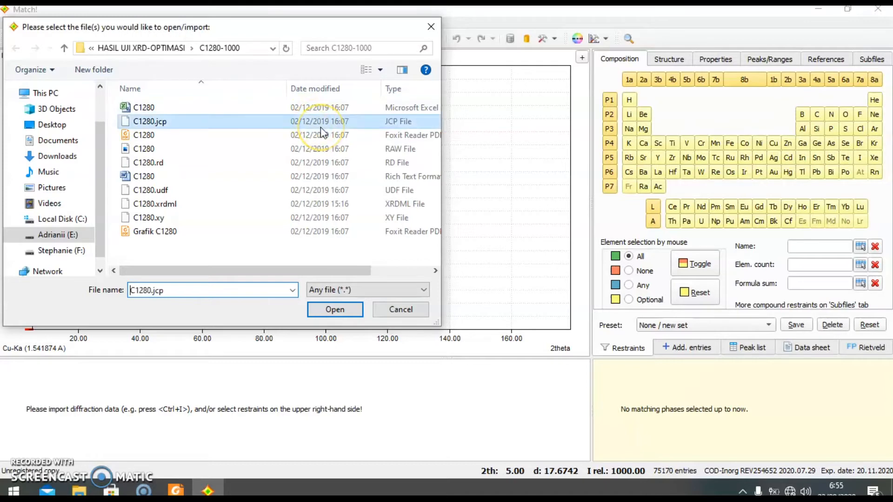
click(340, 163)
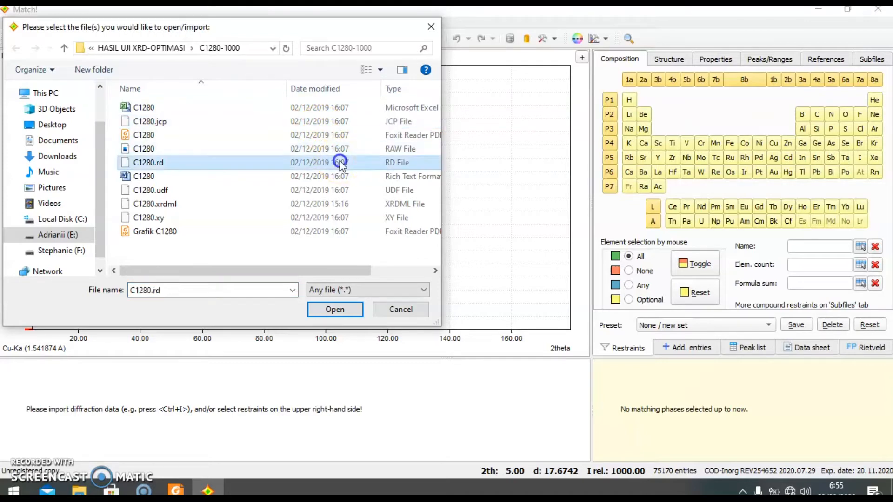
click(347, 192)
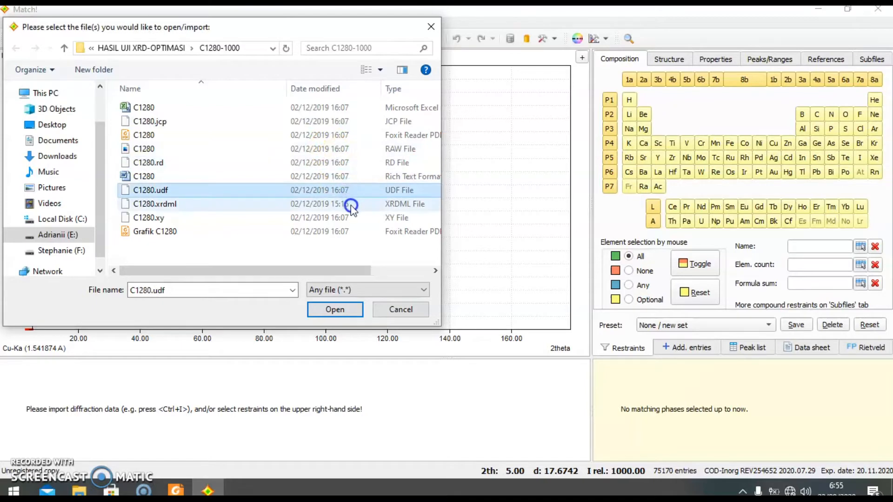
click(351, 205)
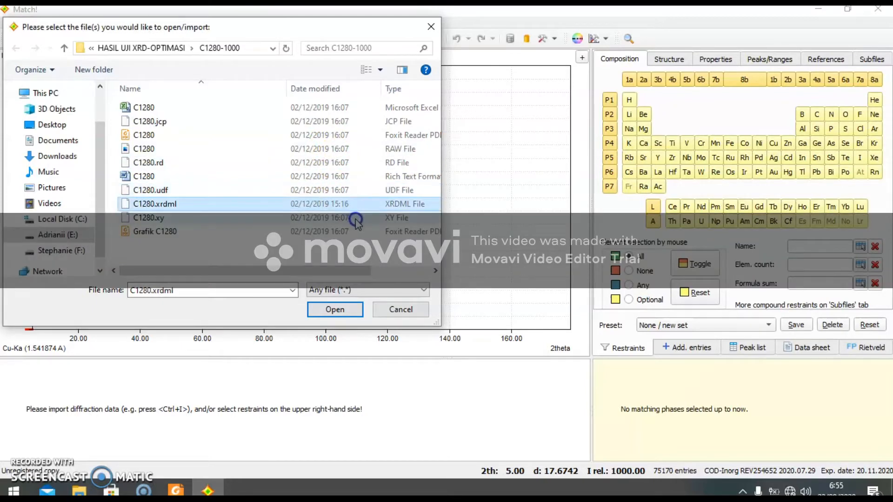
click(356, 221)
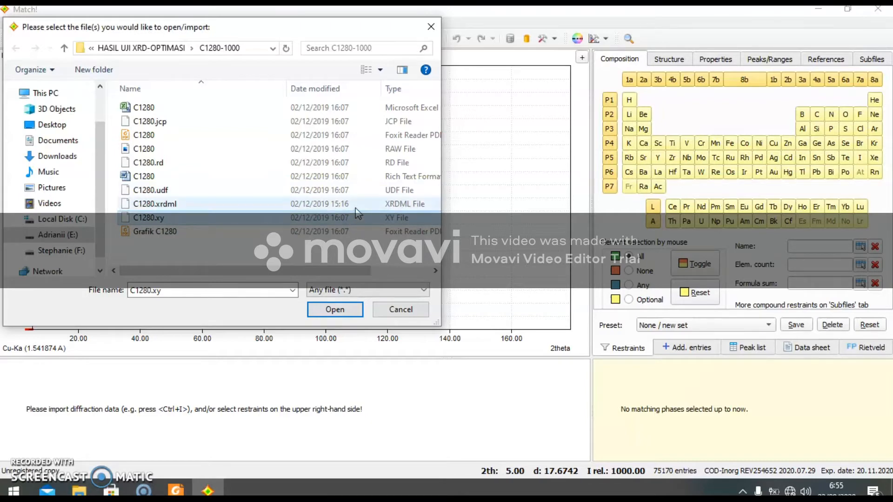
click(357, 207)
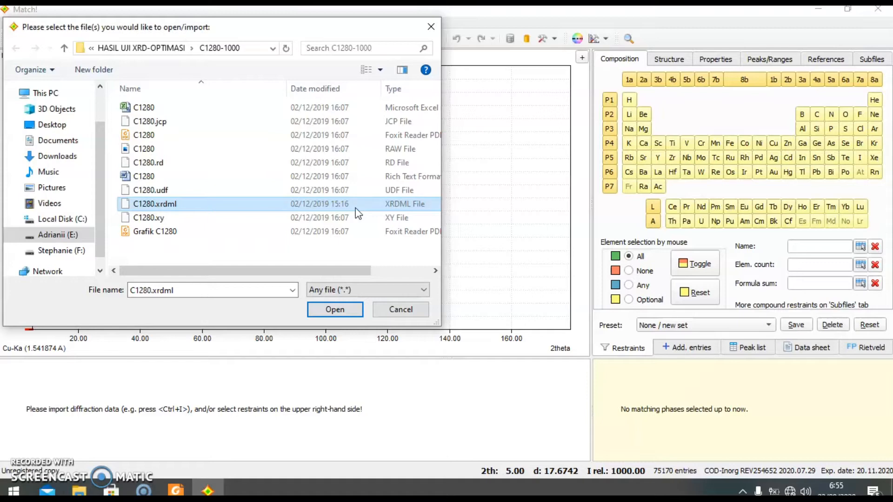
Import the diffraction data file C1277.xrdml from the C1277-700 folder.
click(157, 51)
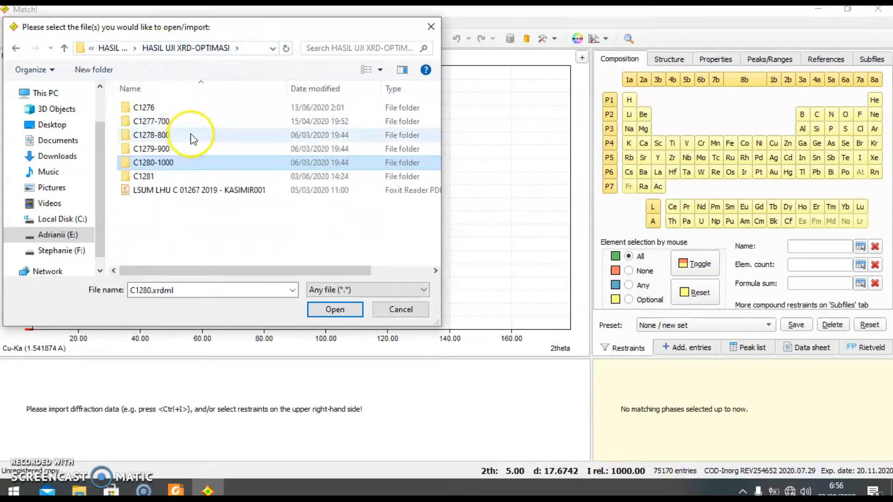
double_click(217, 123)
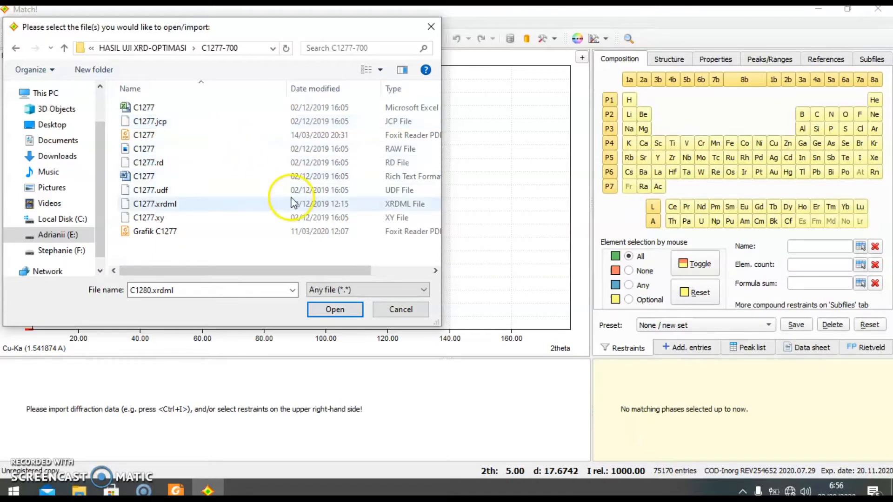
click(307, 204)
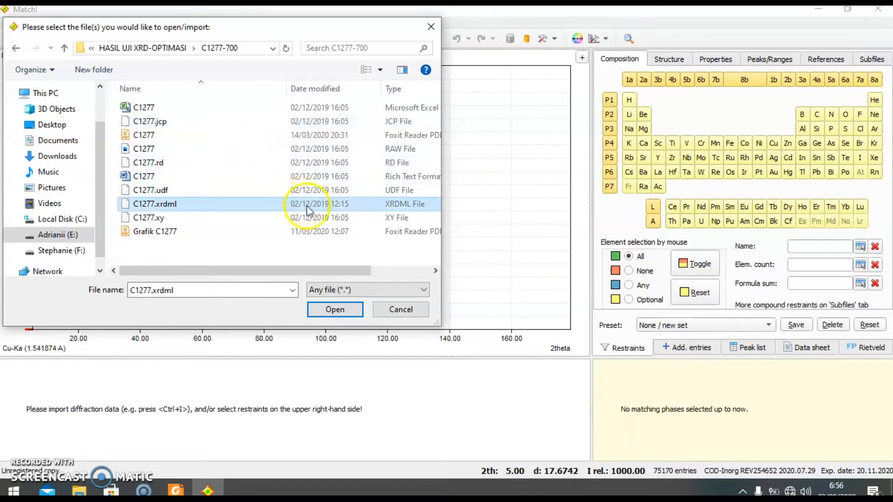
click(333, 310)
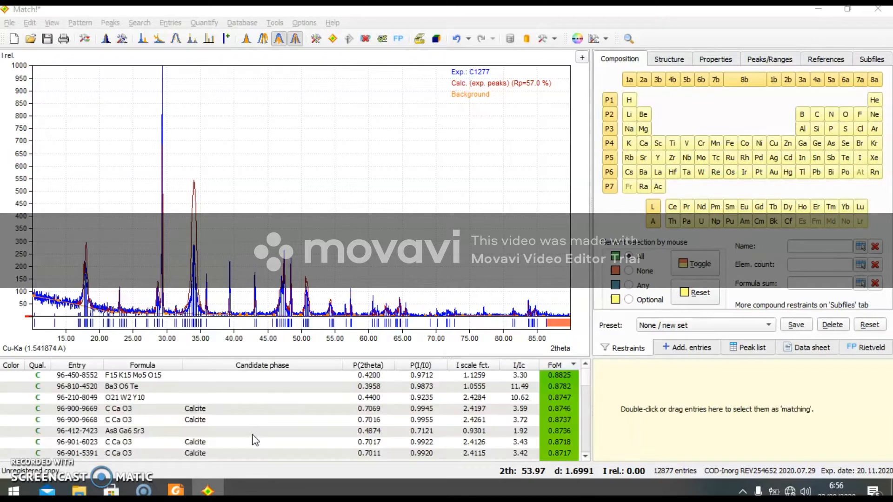
Display the F15 K15 Mo5 O15 candidate (96-450-8552) over the measured C1277 pattern.
click(254, 377)
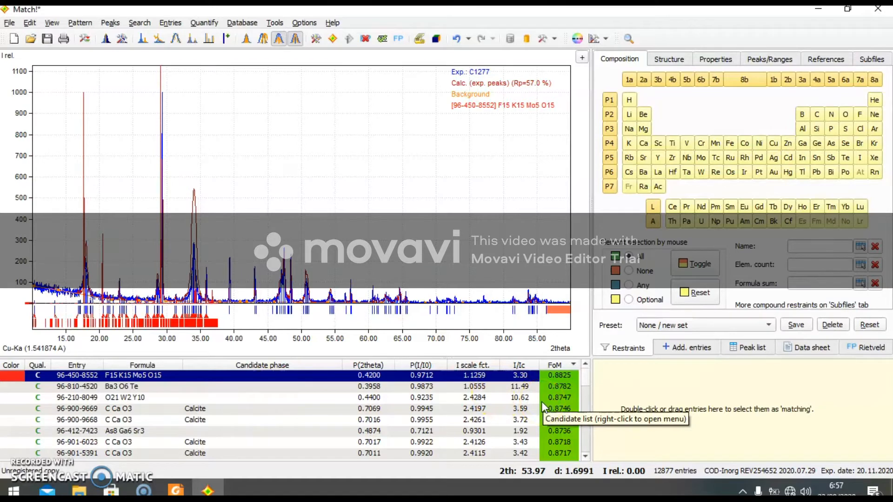
click(588, 364)
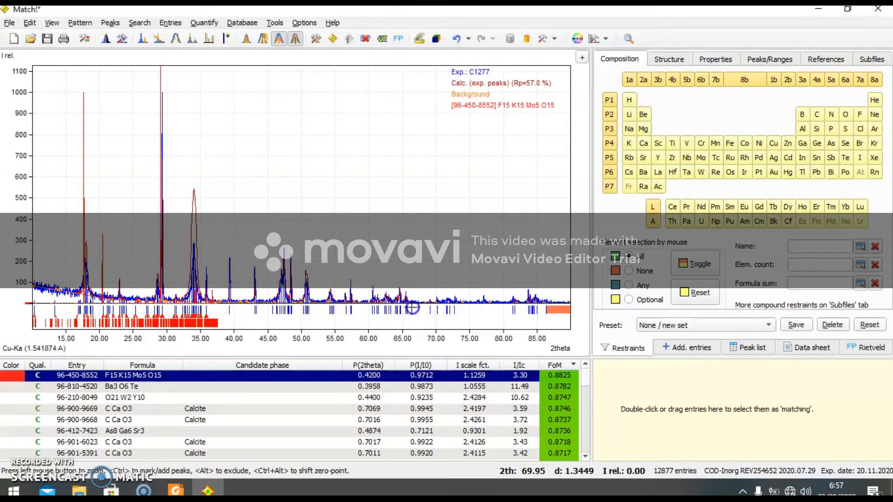
Switch to File Explorer and open the PDF report C1277 - [CaCO3 Kalsinasi Suhu 700 C] from the XRF DAN XRD-OPTIMASI folder.
click(176, 490)
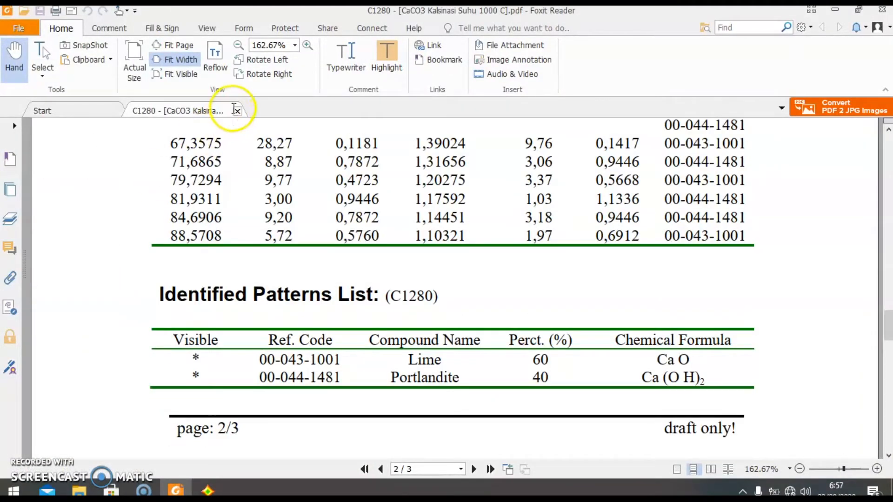
click(79, 491)
click(109, 401)
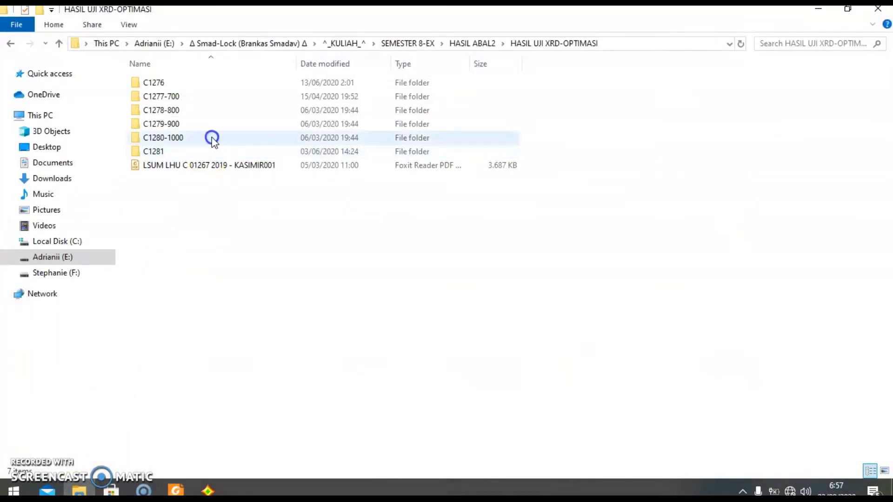
click(11, 43)
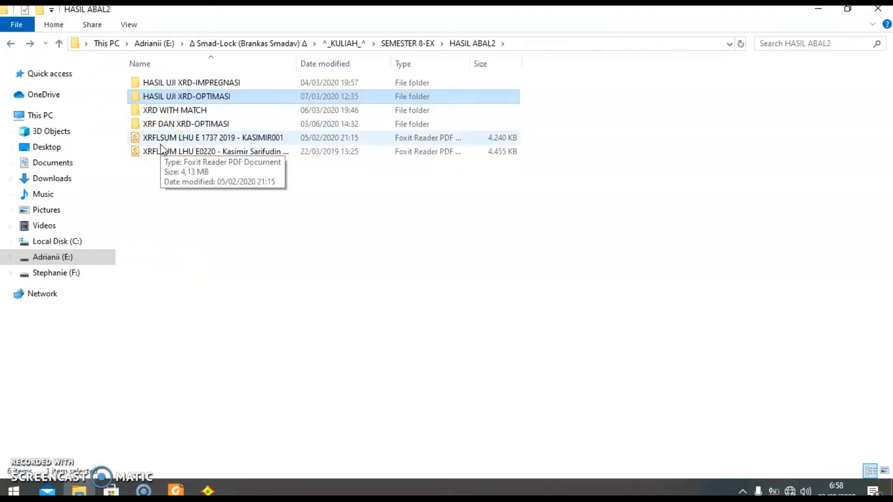
double_click(201, 125)
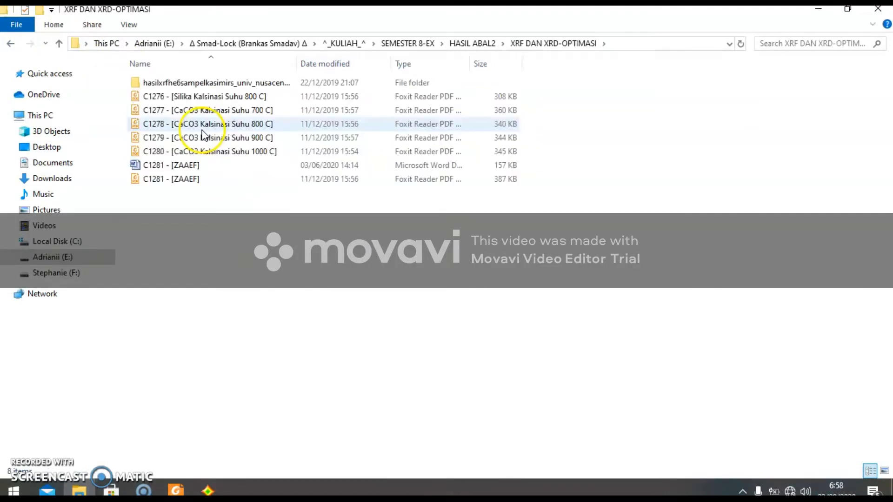
double_click(227, 111)
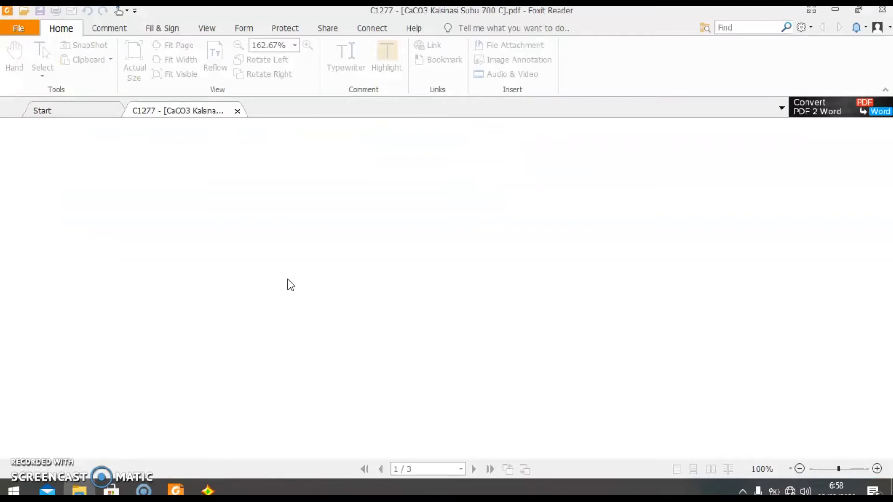
click(291, 274)
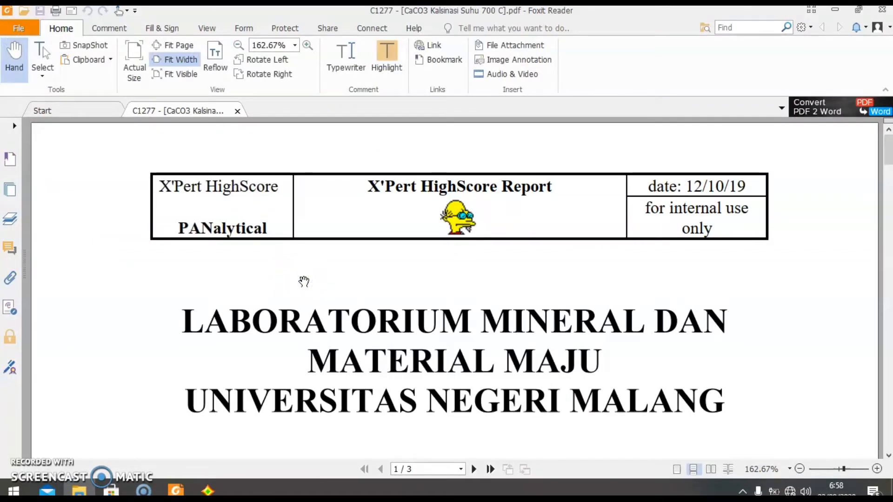
Examine the diffractogram in the report's Graphics section and compare it with the C1277 pattern in Match!
scroll(303, 282, down, 5)
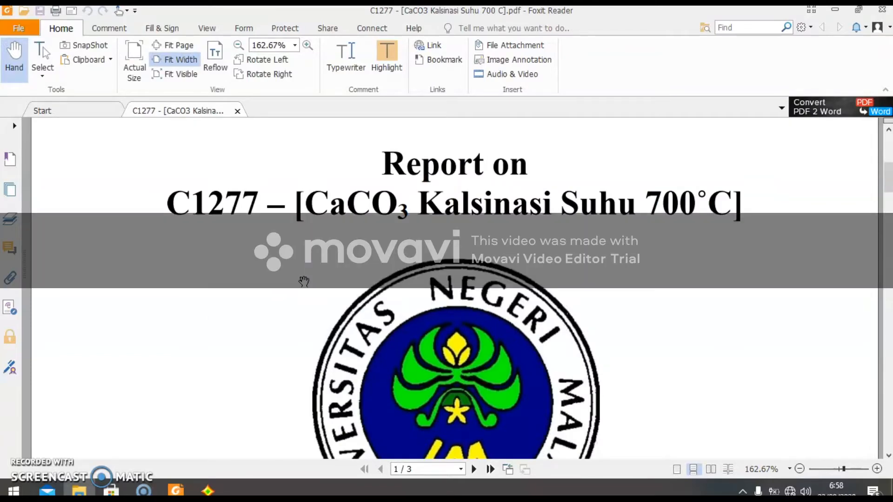
scroll(303, 281, down, 5)
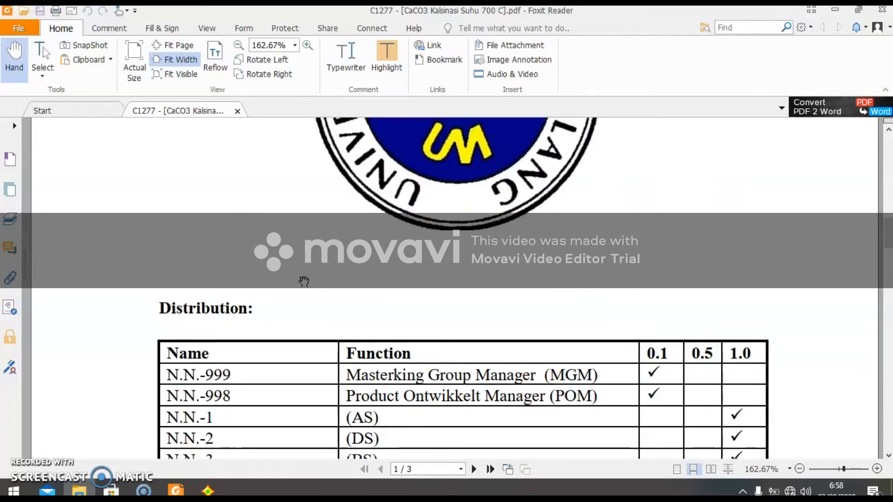
scroll(304, 281, down, 10)
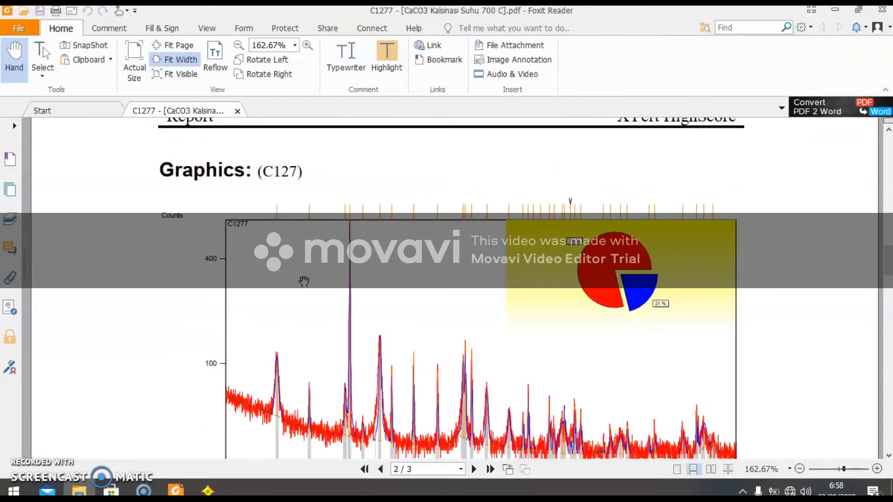
scroll(303, 282, down, 2)
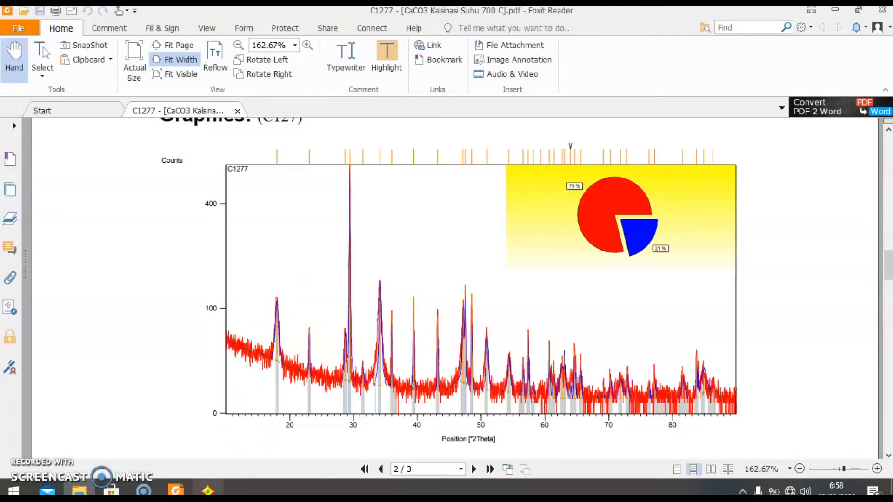
click(208, 490)
click(176, 490)
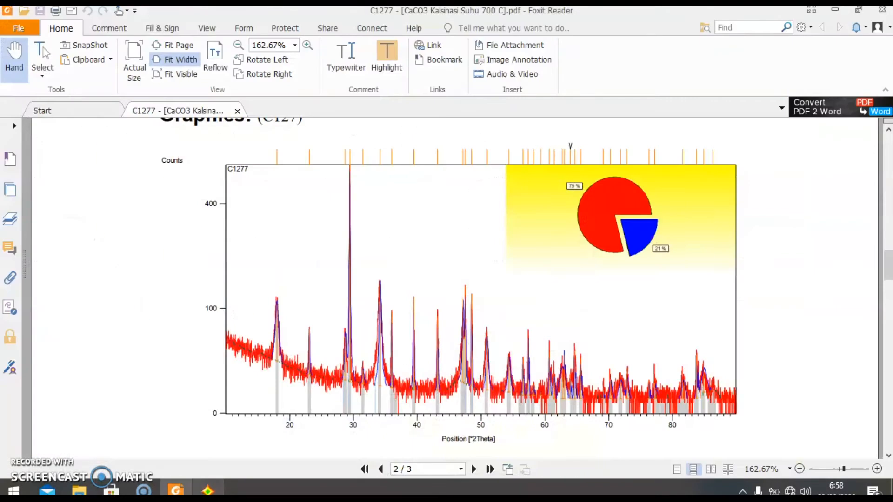
click(207, 491)
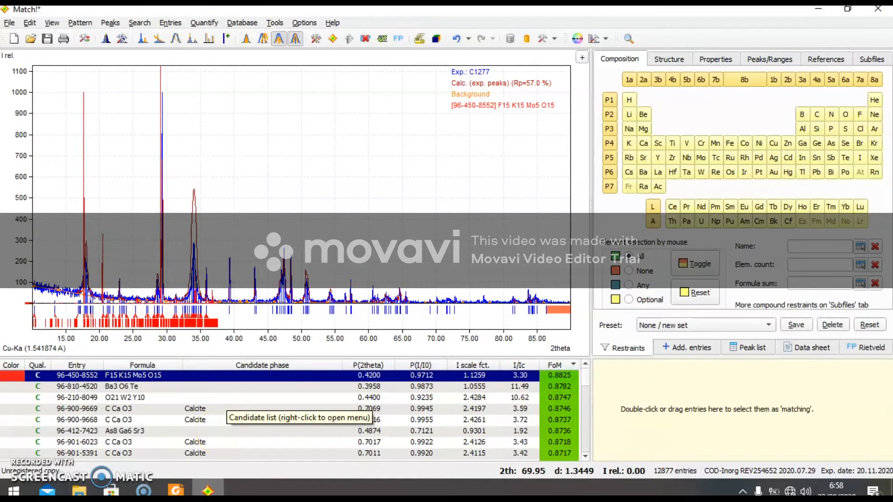
mouse_move(208, 490)
Return to the report in Foxit Reader and read its Peak List and Identified Patterns List for C1277.
click(176, 491)
click(155, 339)
scroll(156, 333, down, 5)
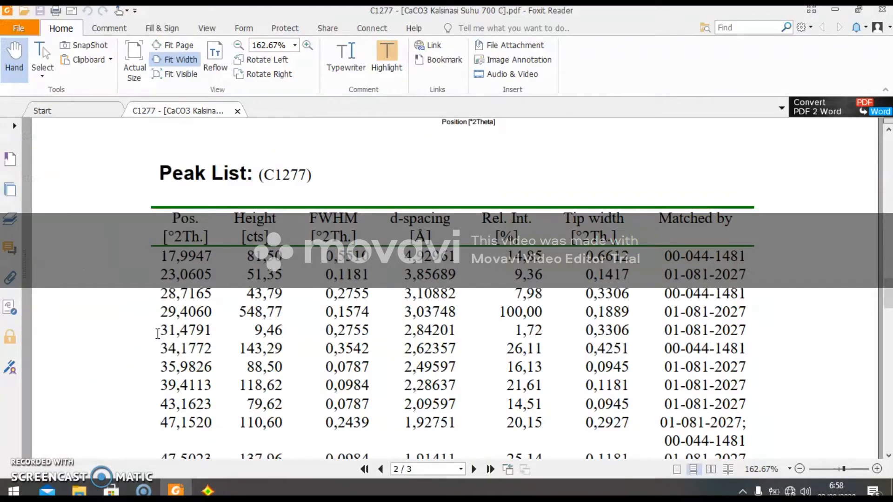
scroll(158, 334, down, 8)
scroll(156, 338, down, 3)
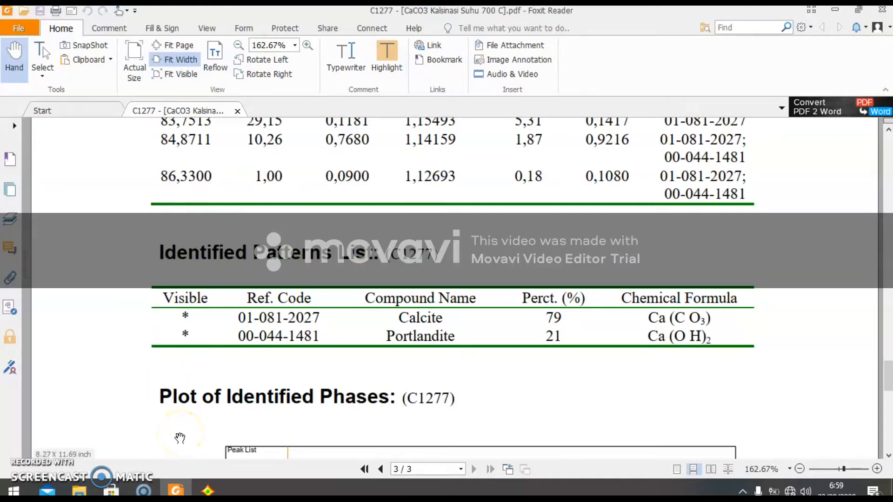
Switch back to Match! and restrict the candidate phases to those containing all of the elements Ca, C and O.
click(207, 490)
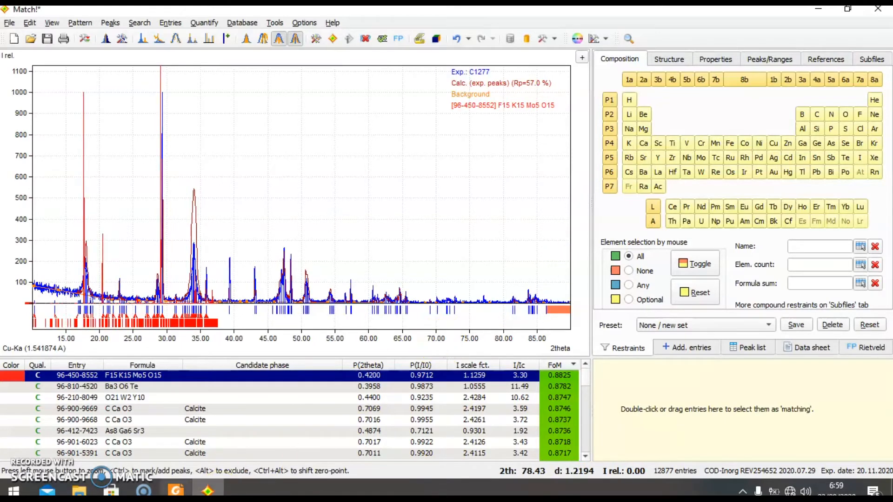
mouse_move(175, 492)
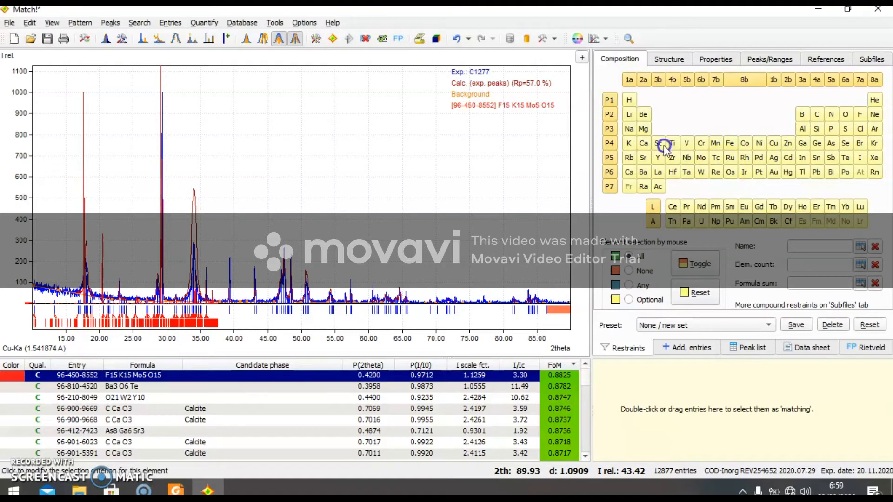
click(645, 144)
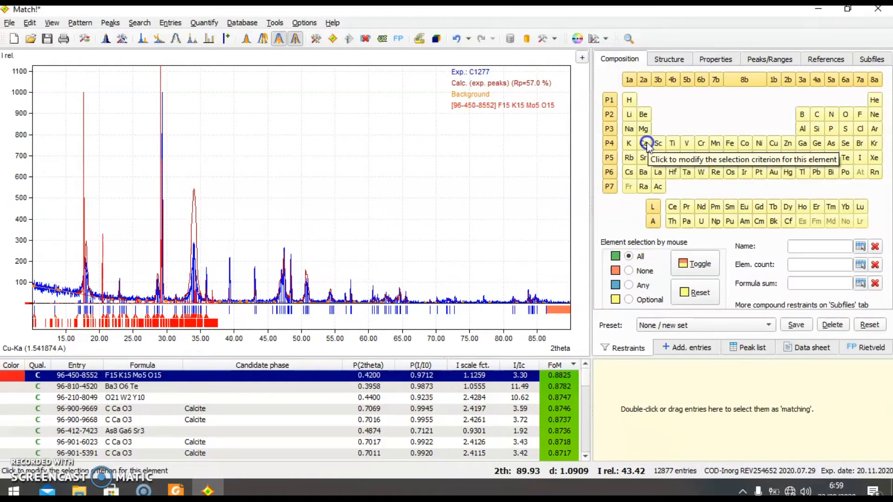
click(645, 144)
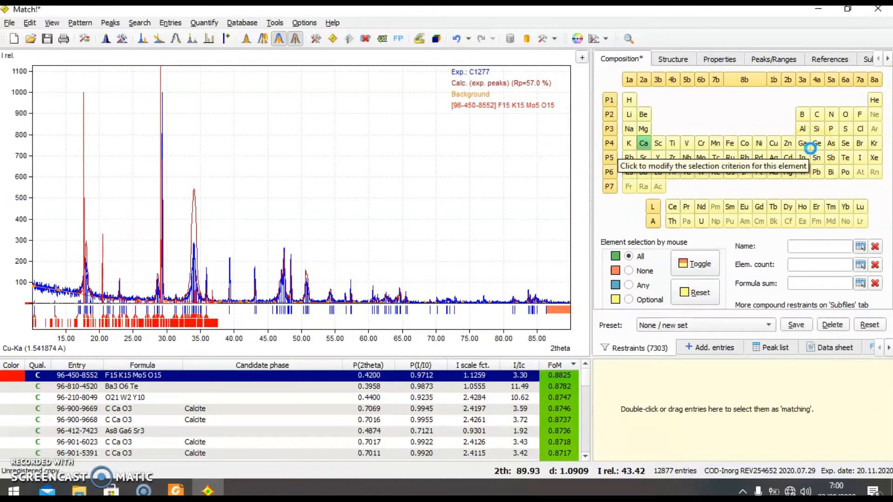
click(820, 117)
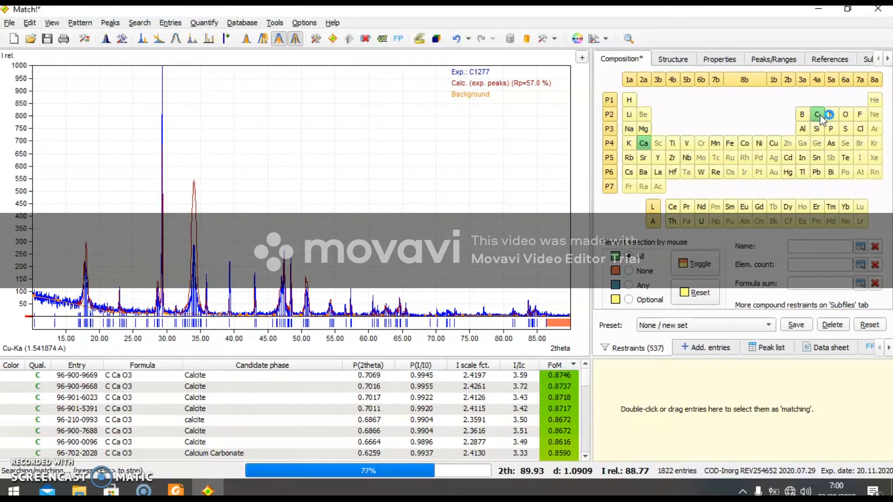
click(846, 116)
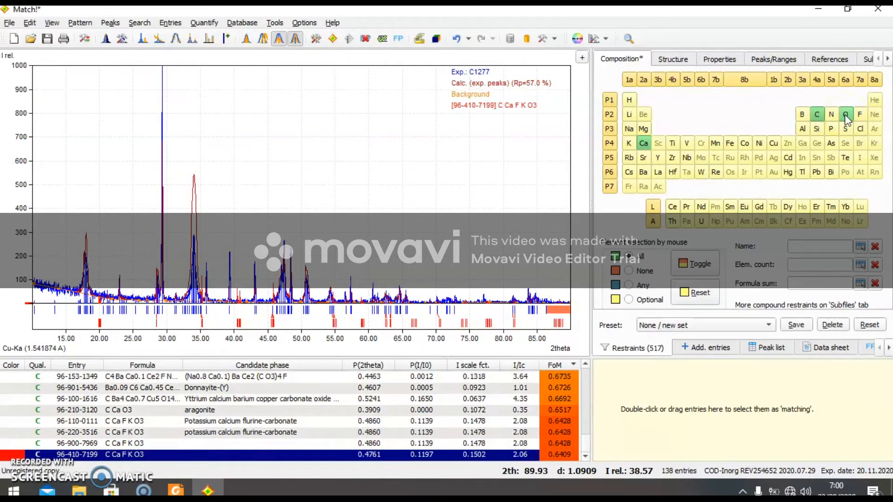
Mark the top-ranked Calcite candidate, entry 96-900-9669 (C Ca O3), as a matching phase.
click(586, 365)
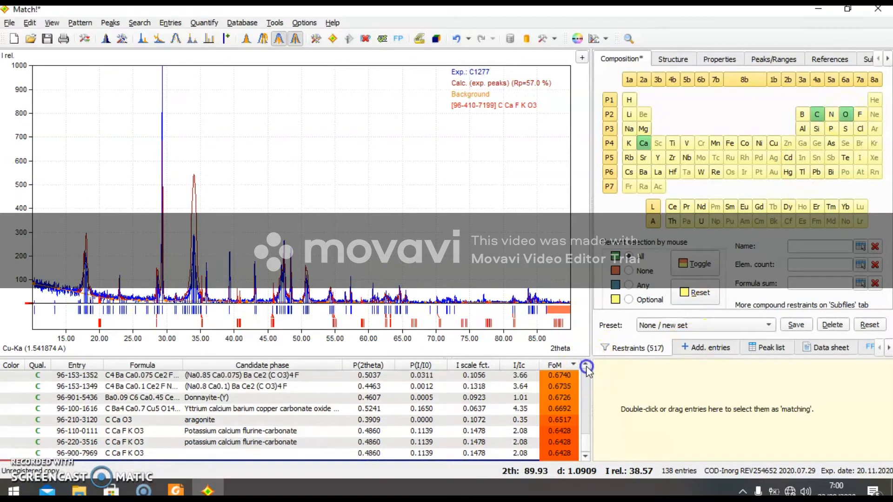
click(585, 365)
click(586, 366)
click(586, 366)
click(585, 365)
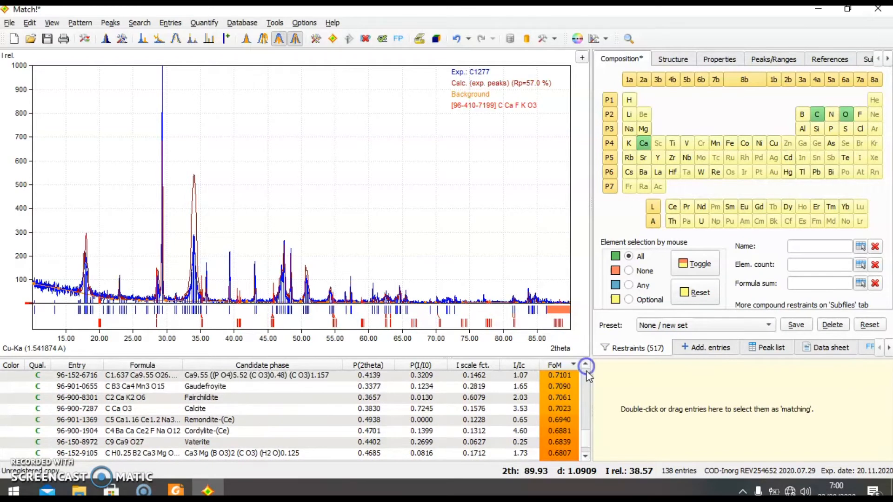
click(587, 382)
click(587, 382)
click(586, 370)
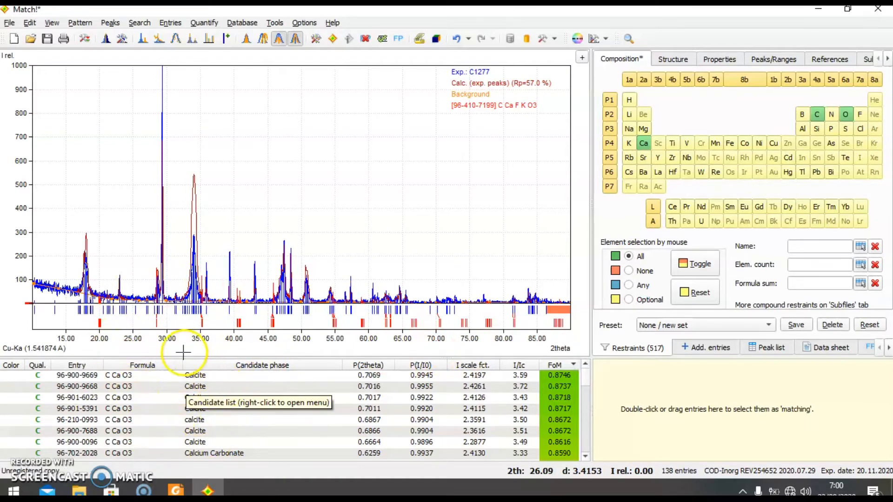
click(163, 375)
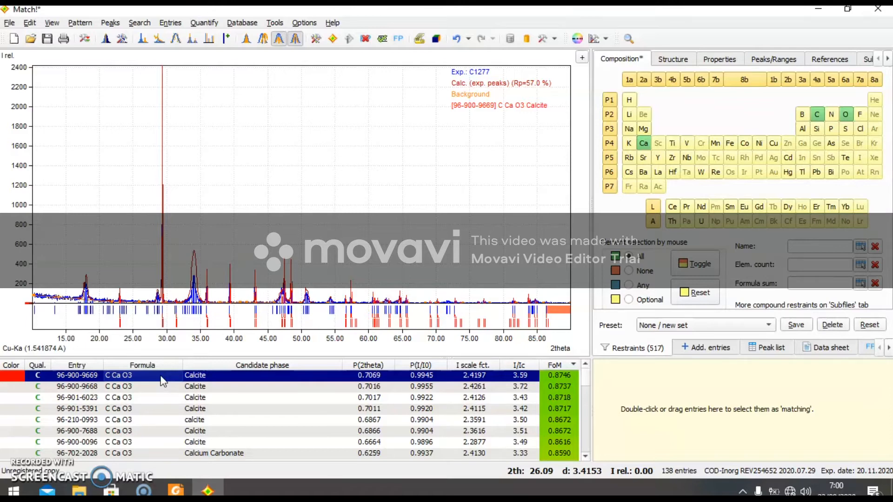
right_click(161, 379)
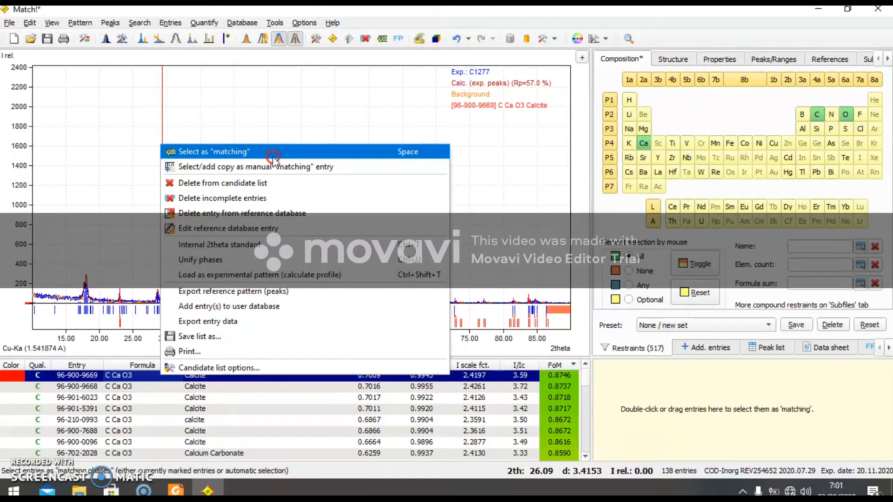
click(273, 159)
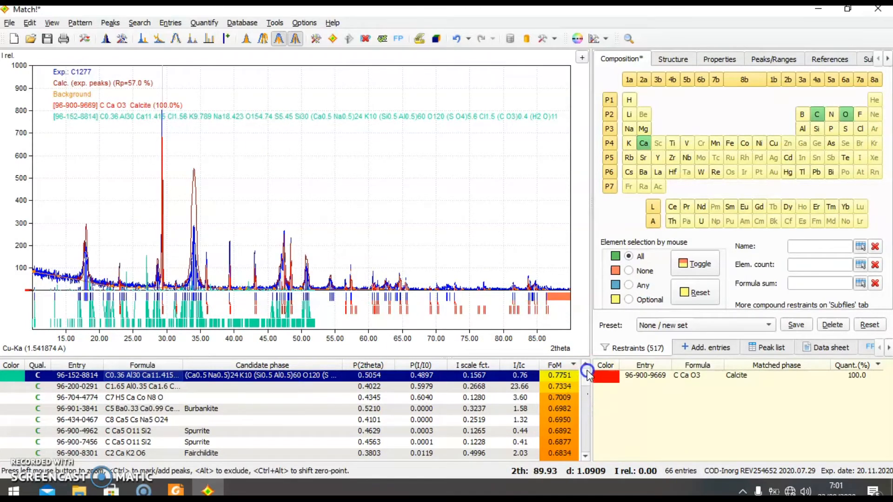
Compare candidate 96-704-4774 and the matched Calcite entry with the C1277 pattern.
click(202, 397)
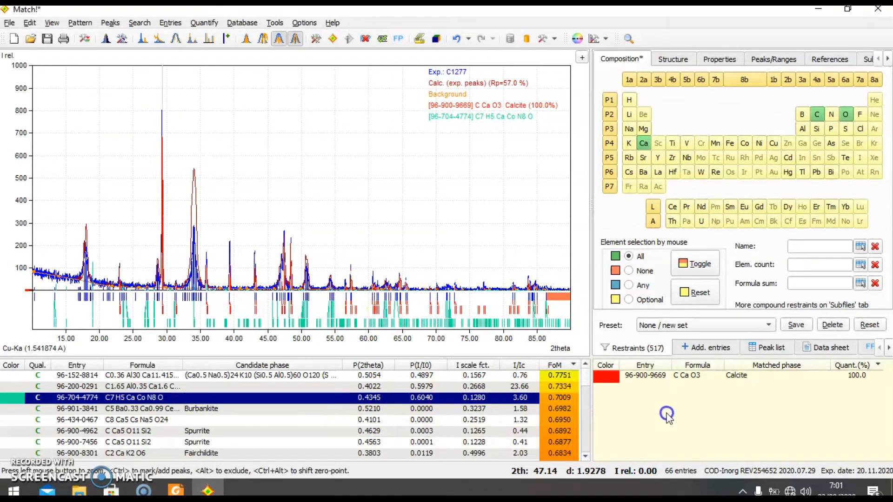
click(664, 378)
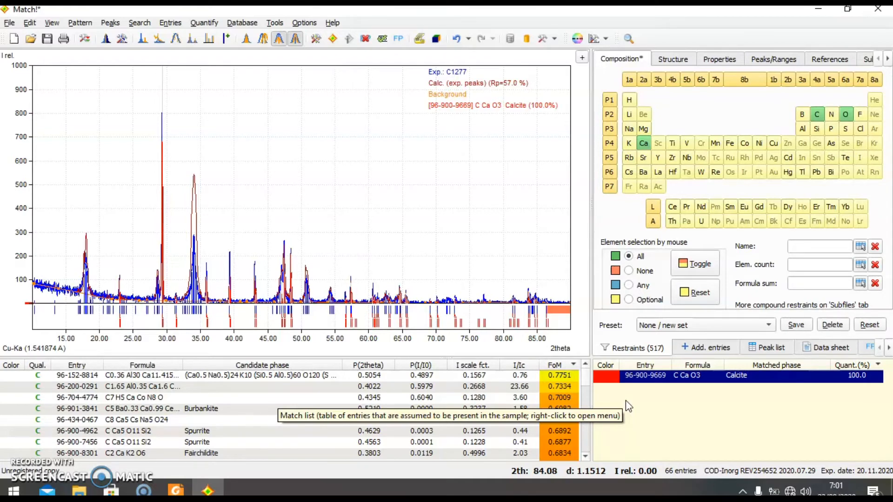
click(587, 367)
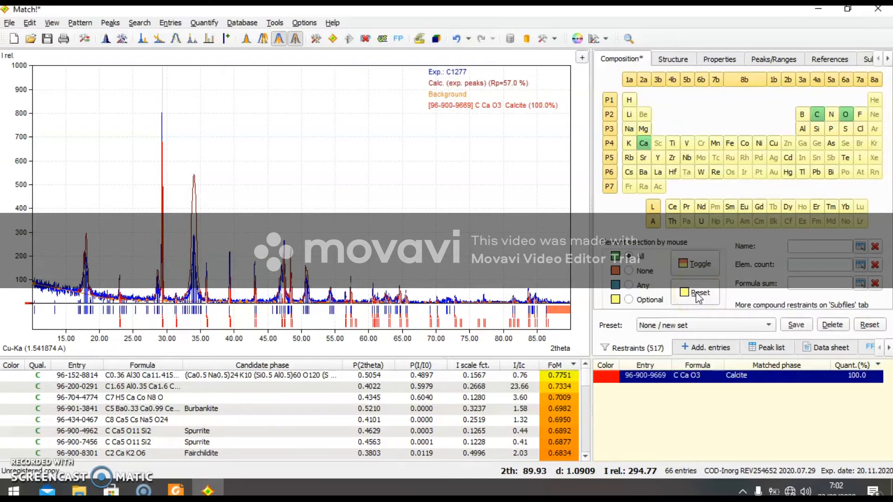
Reset the composition restraints, then require Ca, O and H and exclude every other element.
click(697, 297)
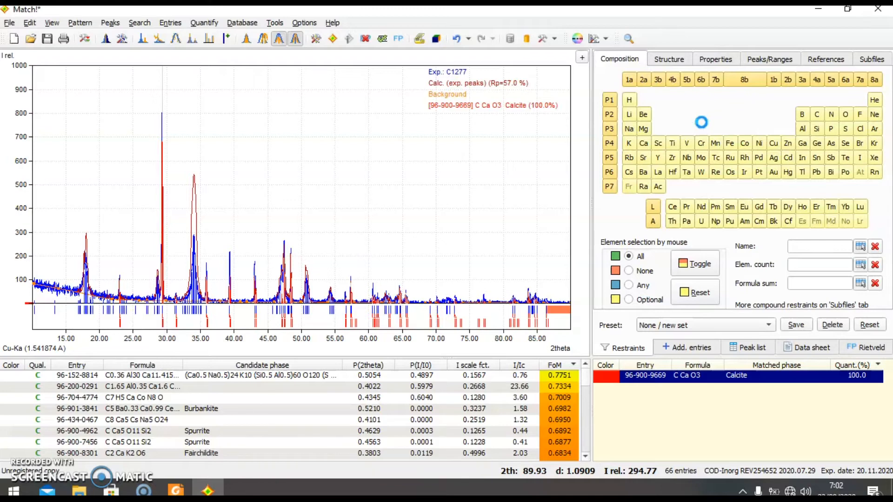
click(673, 124)
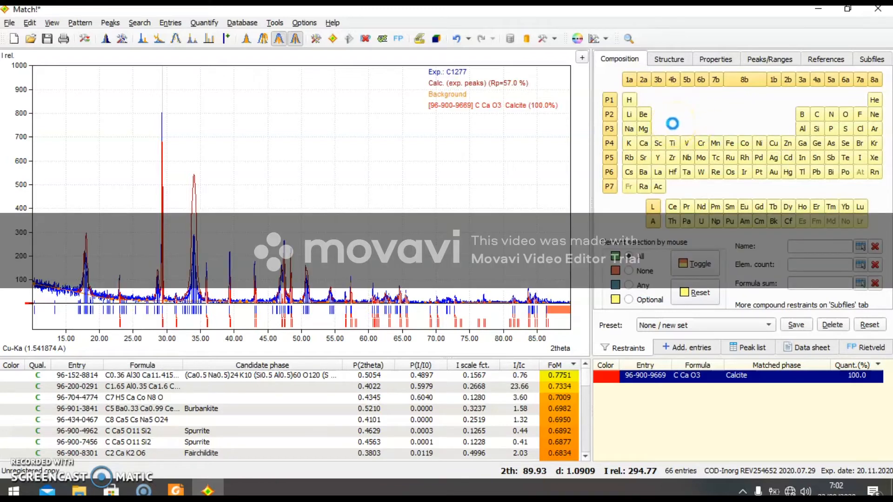
click(647, 144)
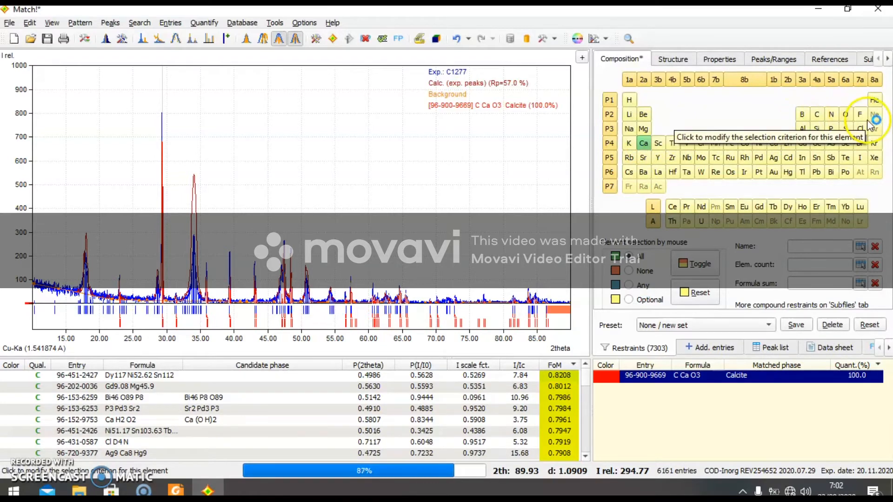
click(846, 116)
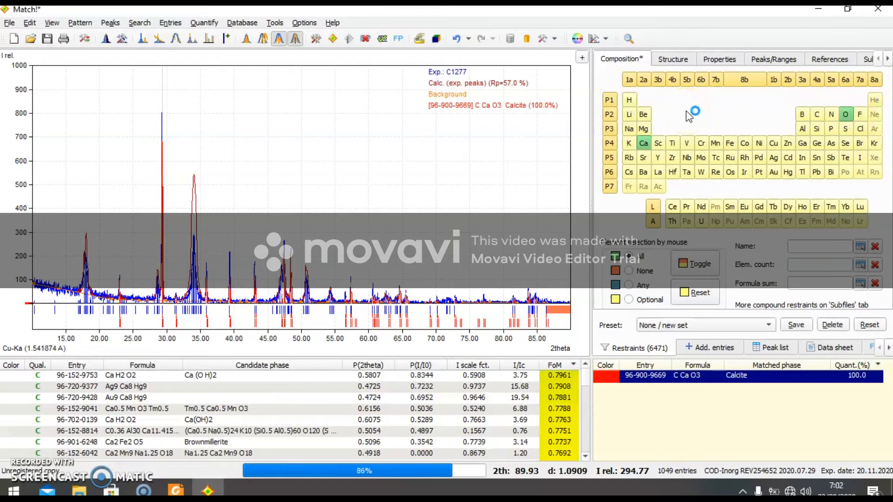
click(630, 101)
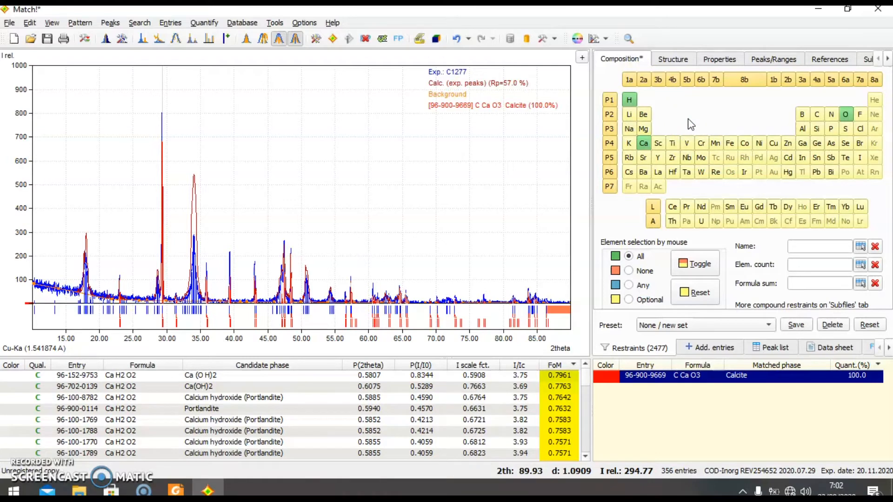
click(698, 264)
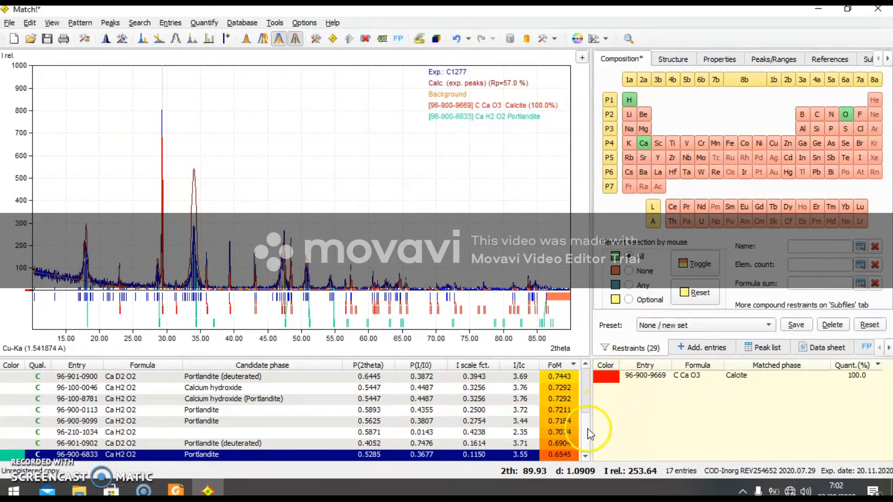
Review the Ca-O-H candidates, check them against the report's Identified Patterns List in Foxit Reader, and return to Match!
scroll(590, 432, up, 3)
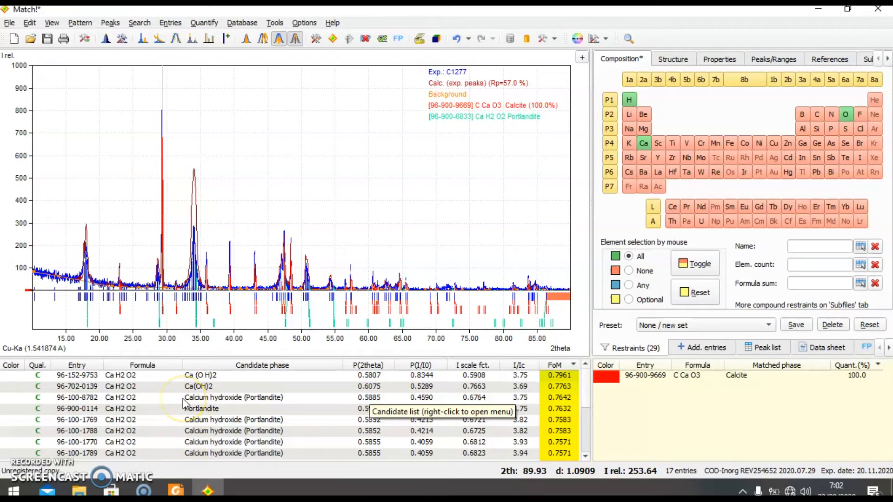
click(176, 490)
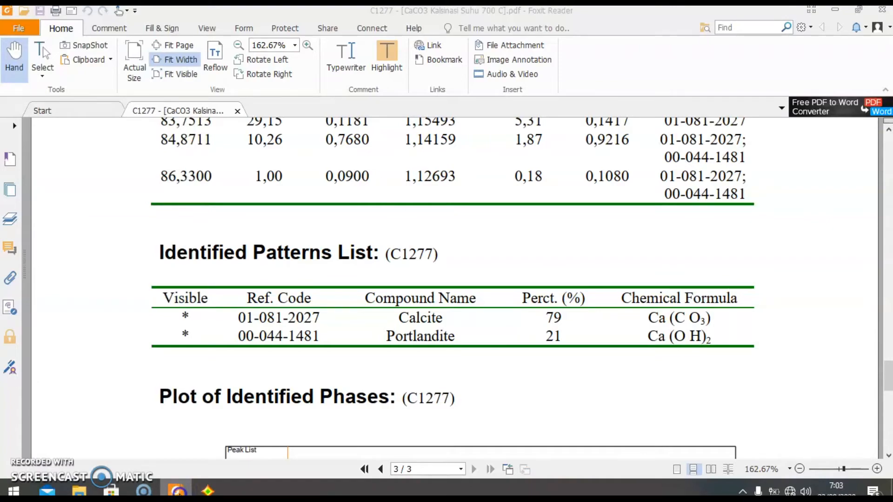
click(179, 493)
click(180, 493)
click(179, 493)
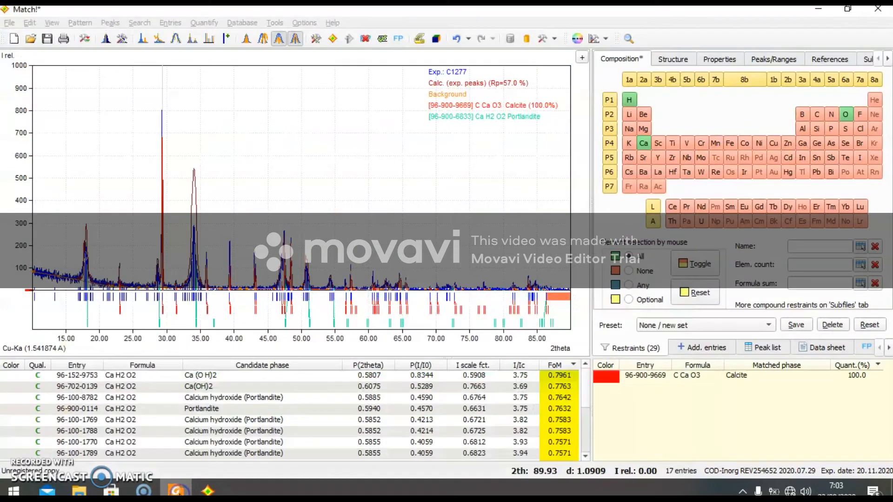
Mark the Portlandite candidate, entry 96-900-0114 (Ca H2 O2), as a matching phase and highlight it in the match list.
click(214, 410)
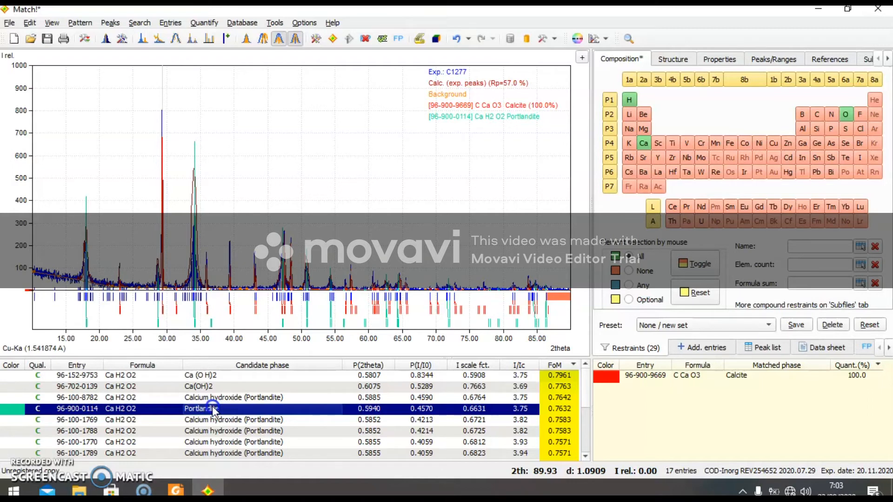
right_click(214, 410)
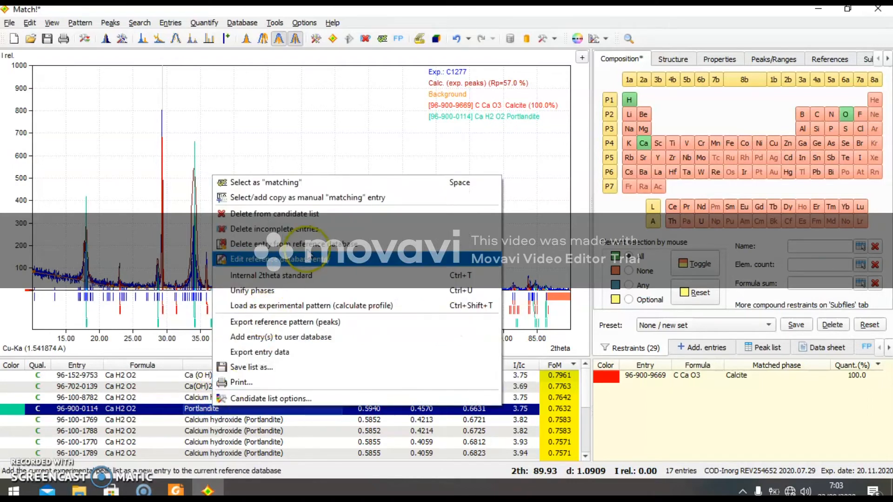
click(331, 185)
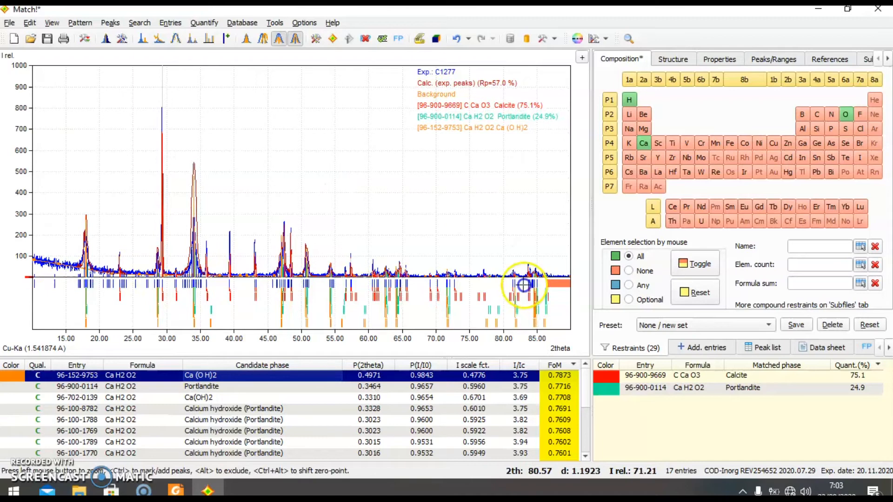
click(657, 390)
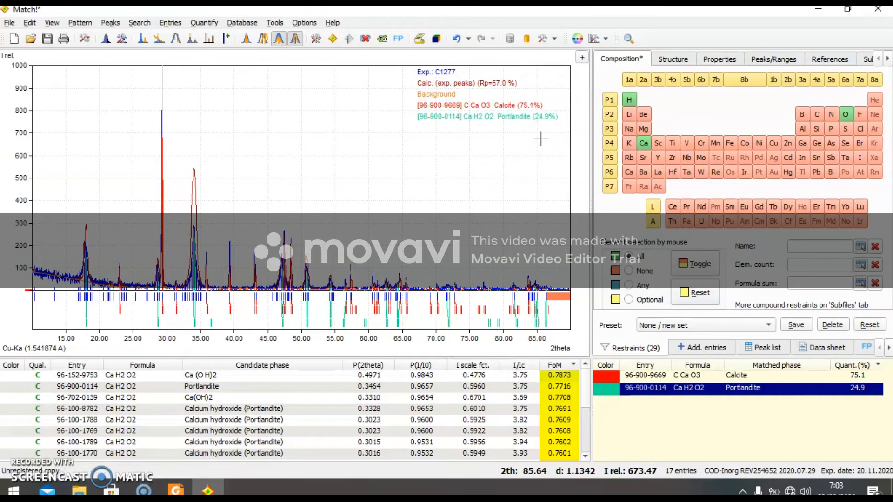
Compare the Calcite and Portlandite quantities in Match! with the percentages in the Foxit Reader report, switching between the two programs.
click(175, 490)
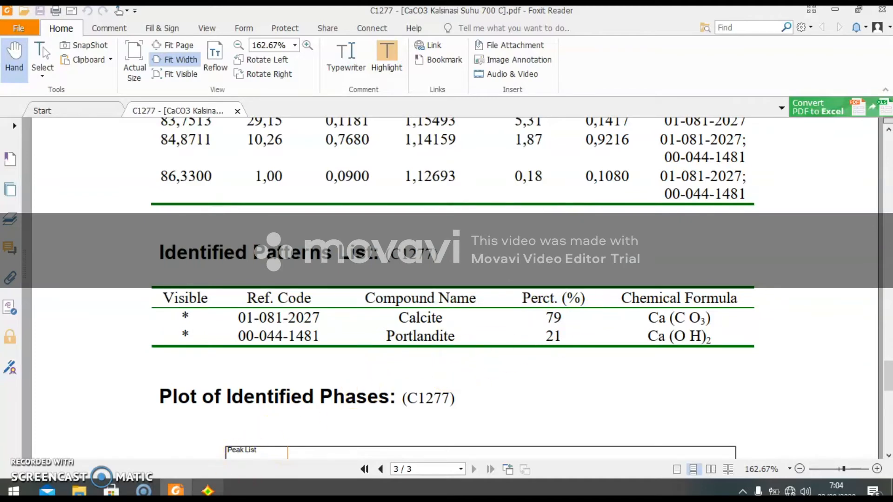
click(208, 490)
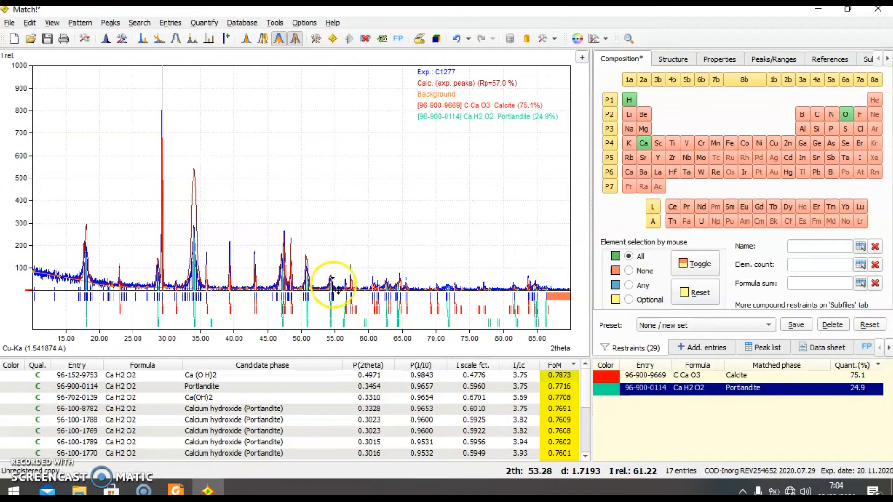
click(586, 365)
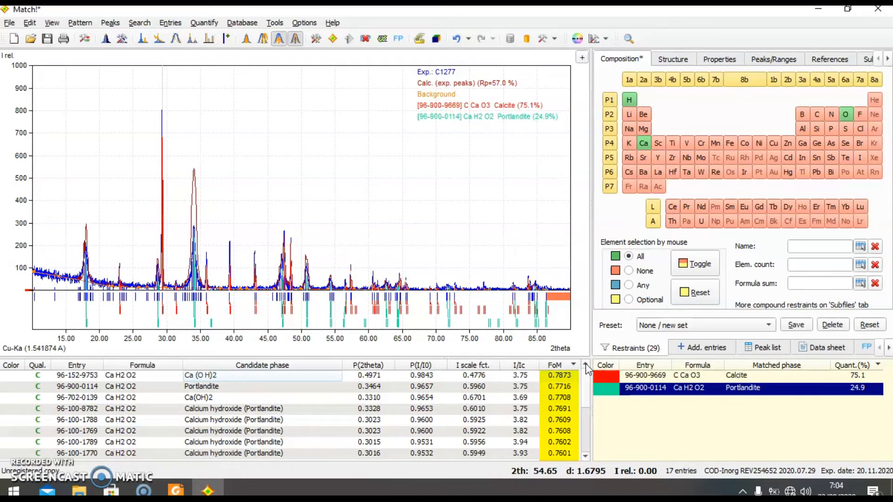
click(174, 492)
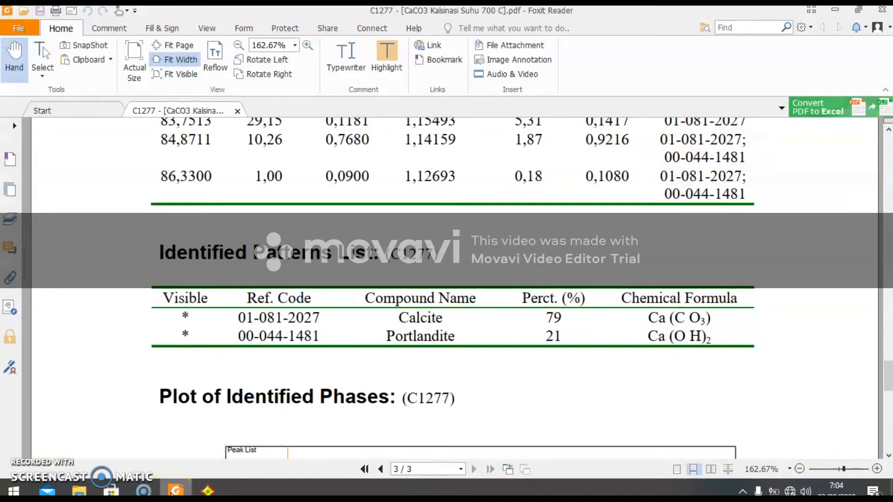
click(207, 491)
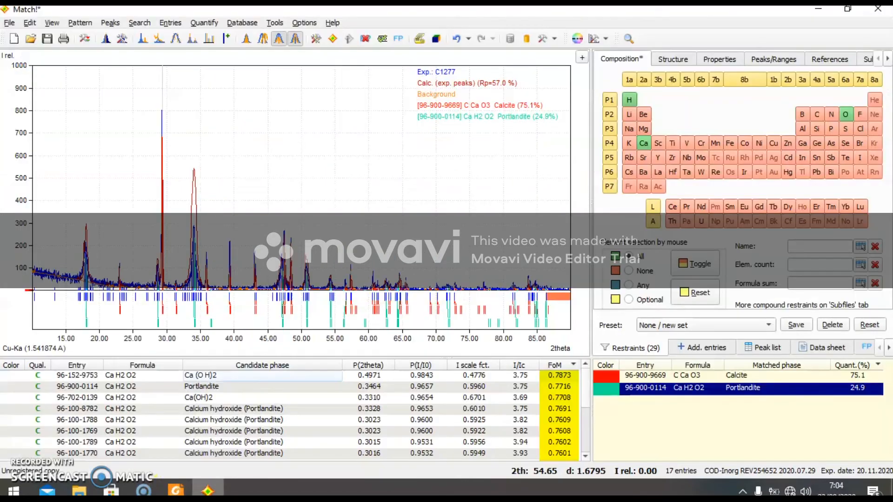
click(330, 283)
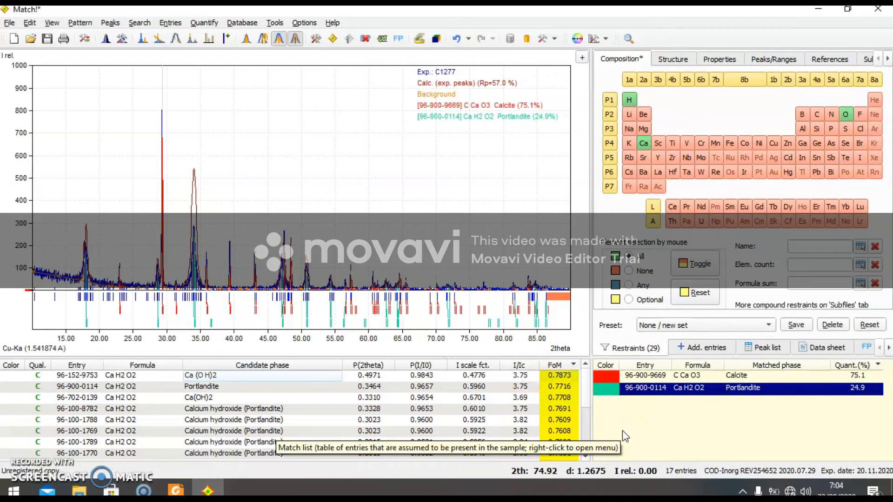
click(585, 363)
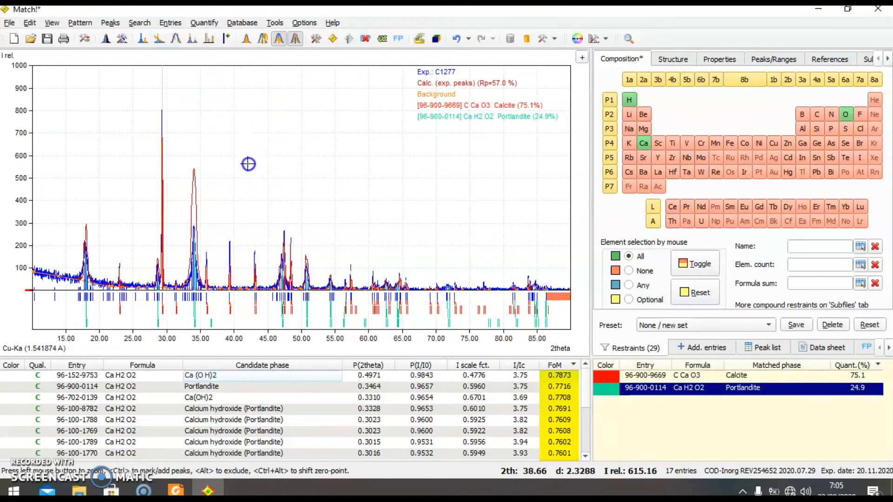
Hide the grid and the calculated profile in the C1277 diffraction pattern.
right_click(267, 107)
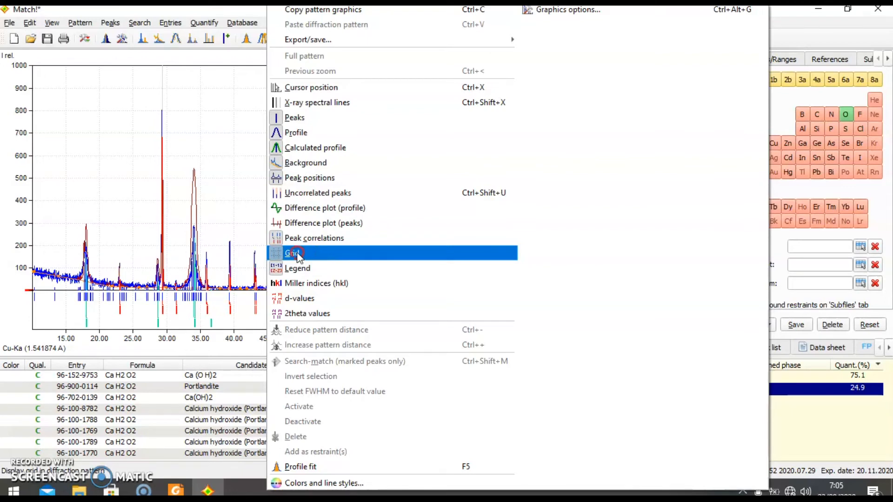
click(297, 253)
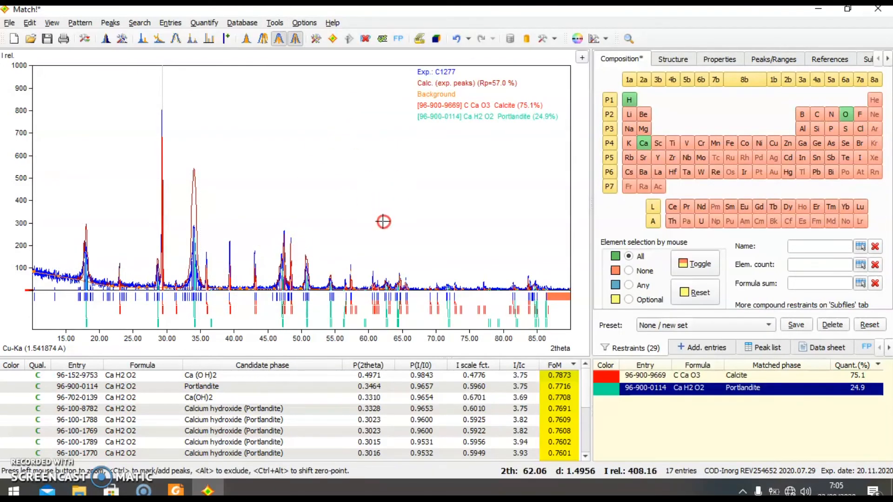
right_click(326, 108)
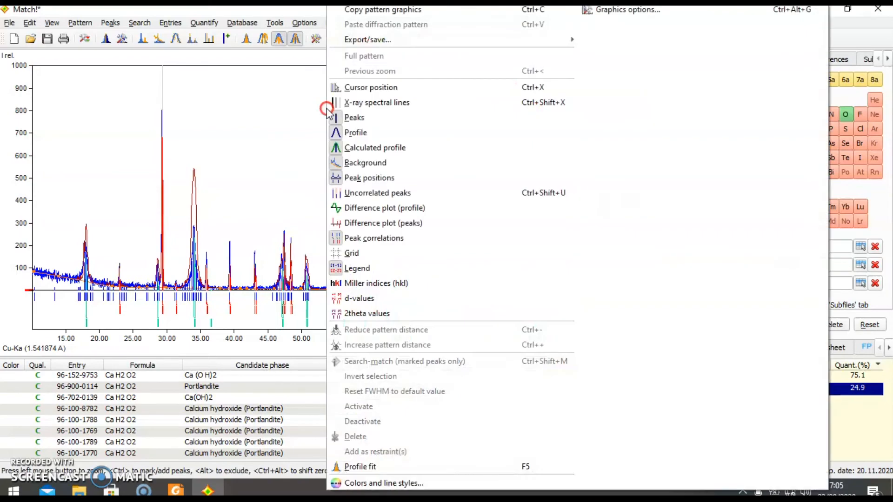
click(375, 148)
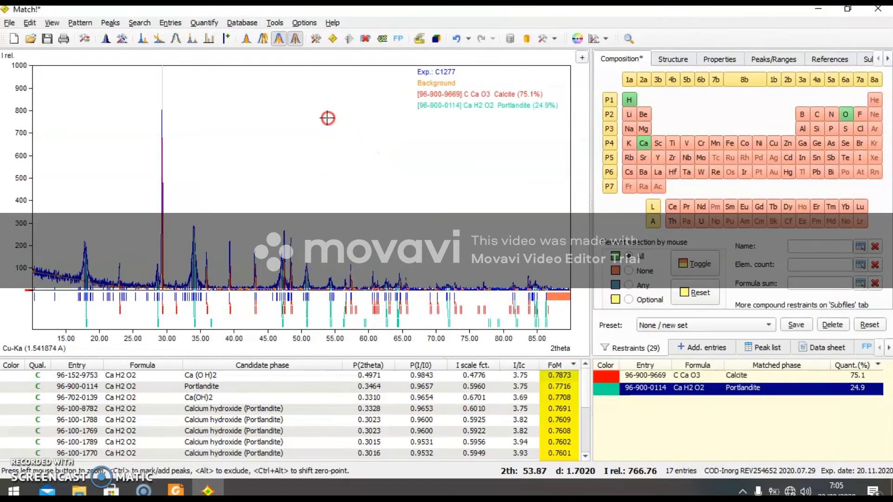
right_click(327, 118)
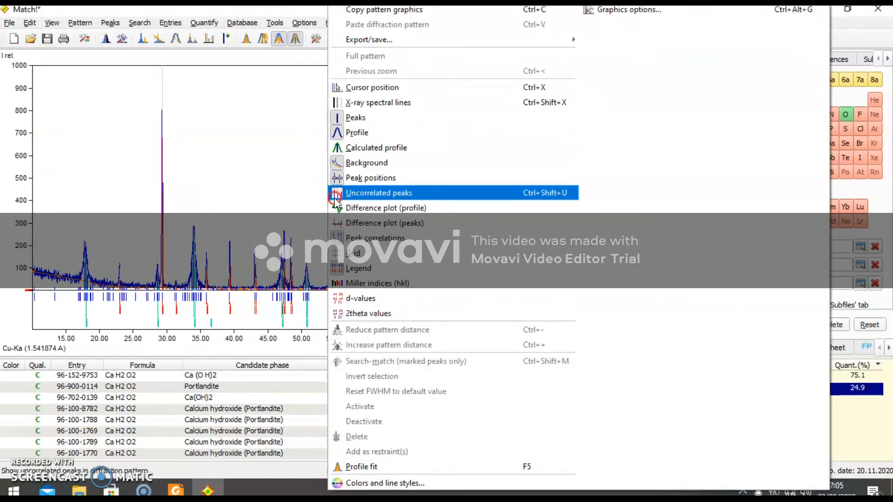
click(370, 270)
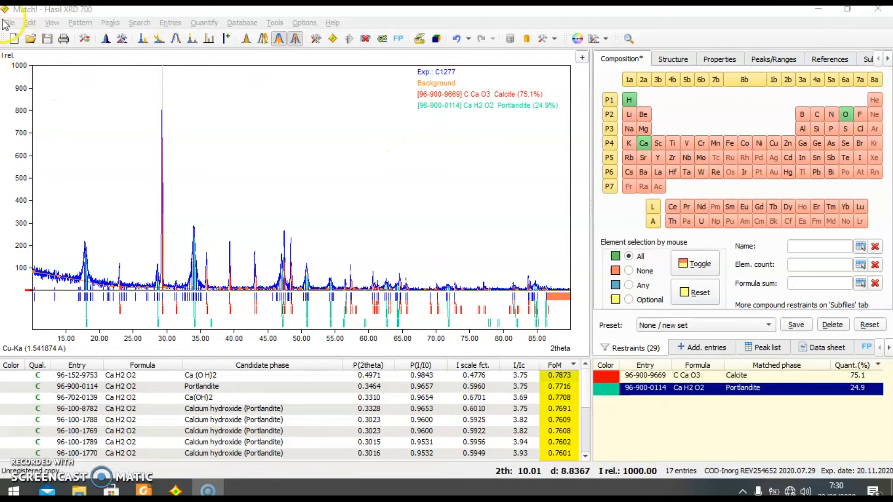
Start a pattern graphics export of the C1277 pattern to the Pictures folder and name the file Hasil XRD 700.
click(42, 59)
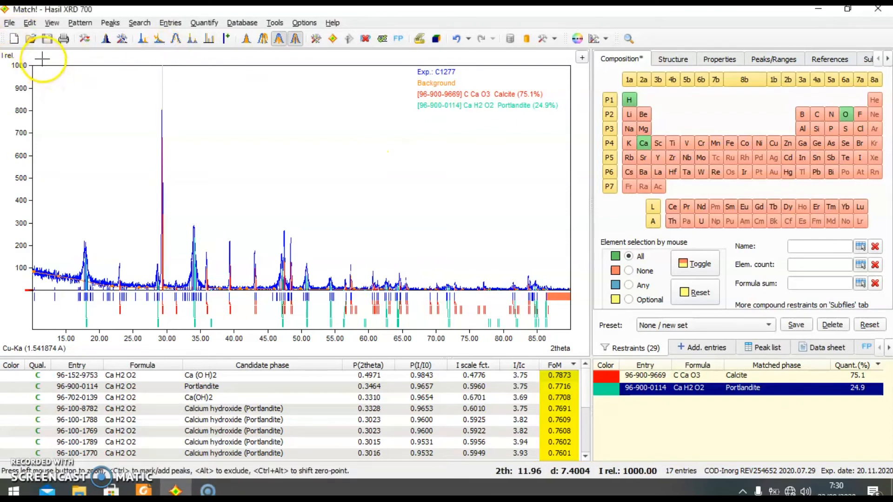
click(11, 23)
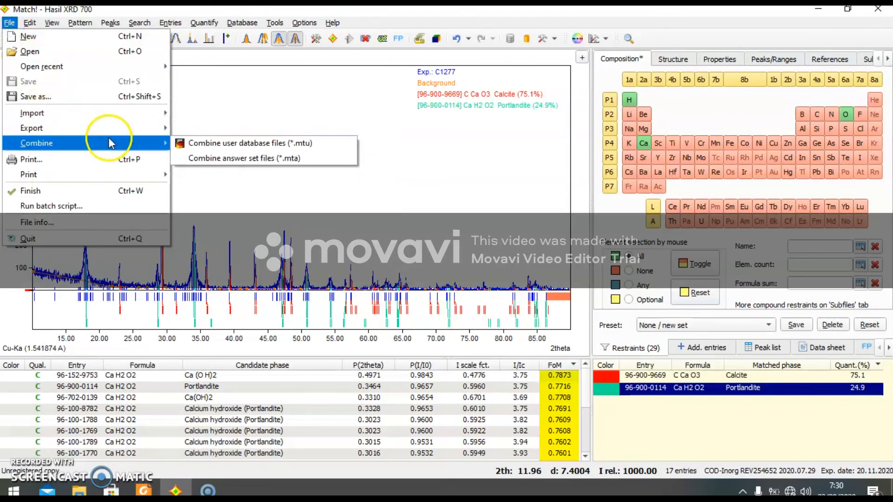
mouse_move(121, 128)
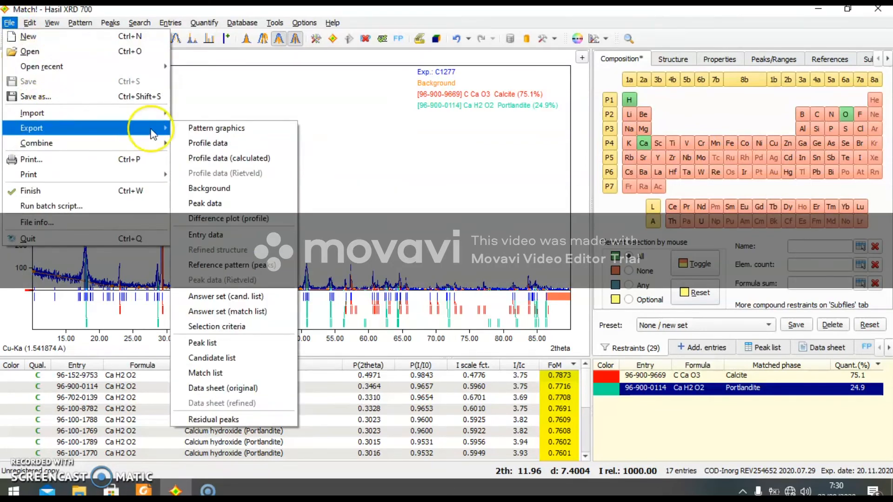
click(206, 128)
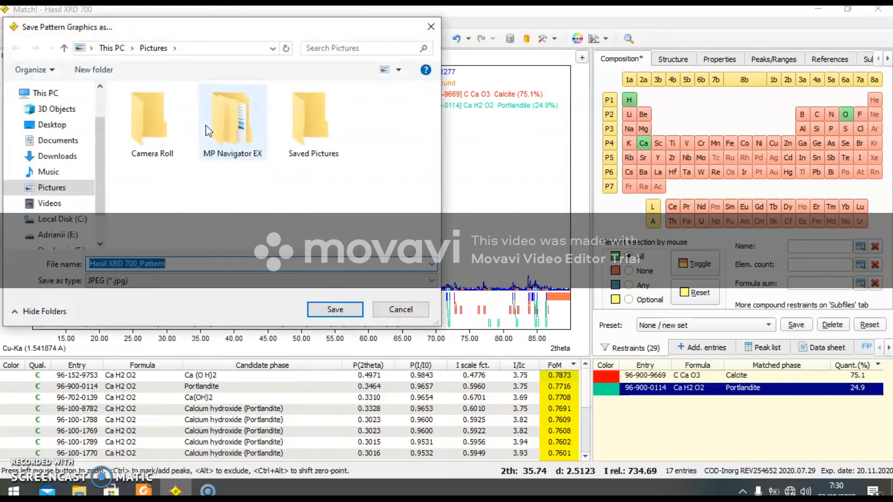
click(195, 264)
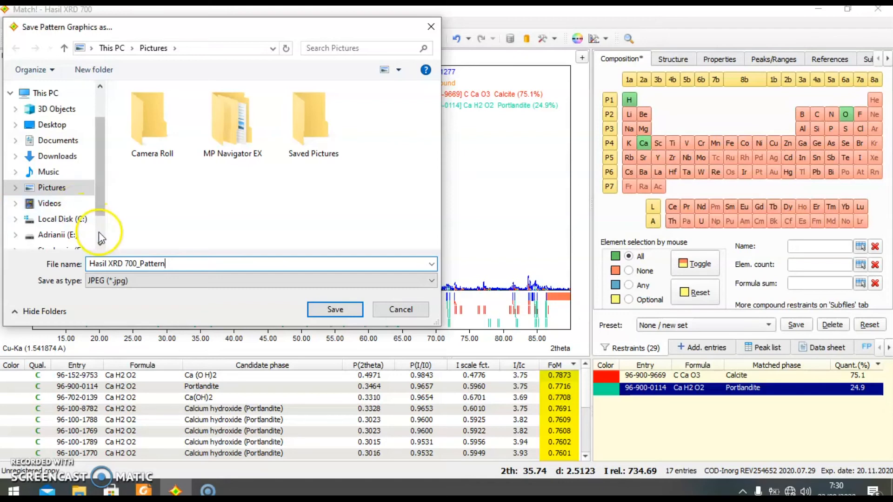
click(101, 194)
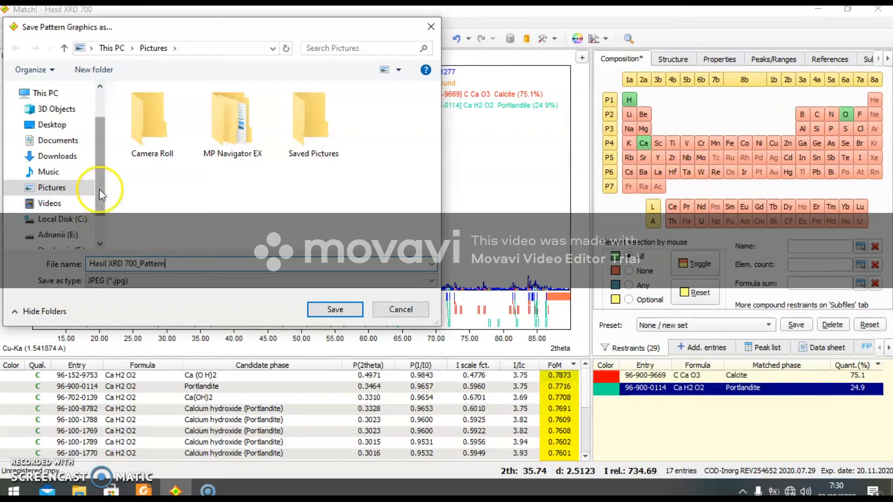
click(179, 265)
key(BackSpace)
key(BackSpace)
key(BackSpace)
key(BackSpace)
key(BackSpace)
key(BackSpace)
key(BackSpace)
key(BackSpace)
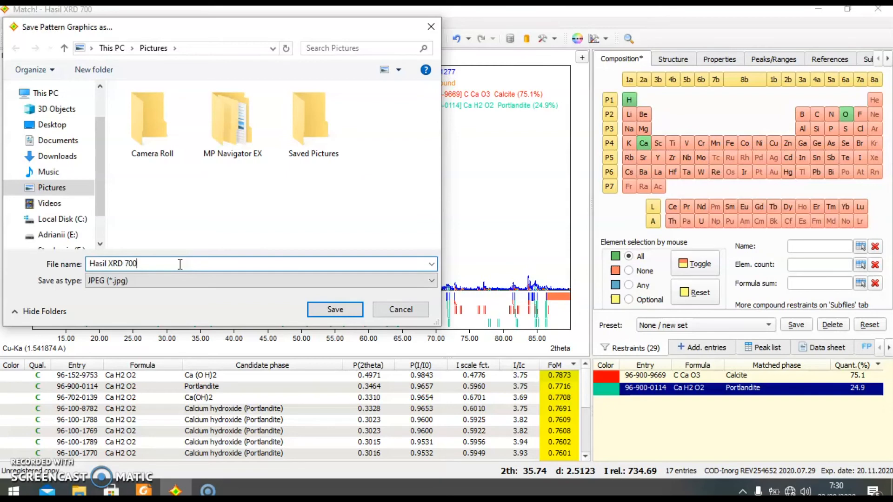
Save the exported pattern graphics as a JPEG with a size of 800 by 600 pixels.
click(199, 283)
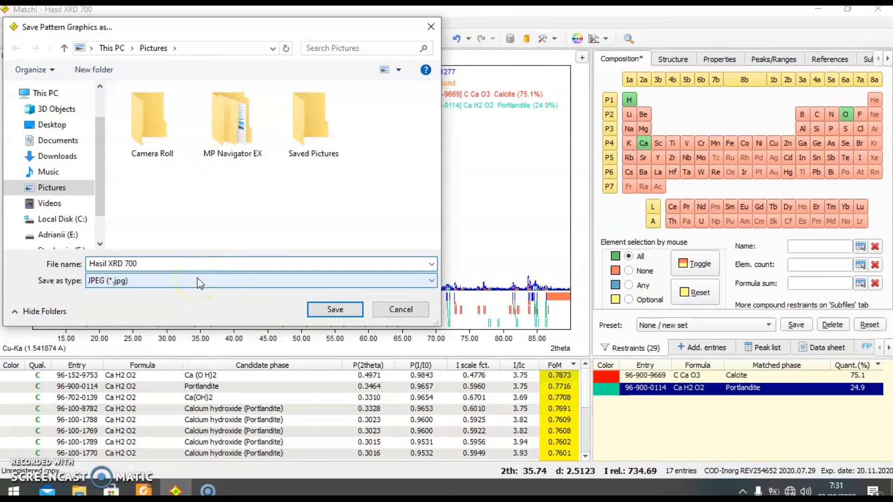
click(199, 282)
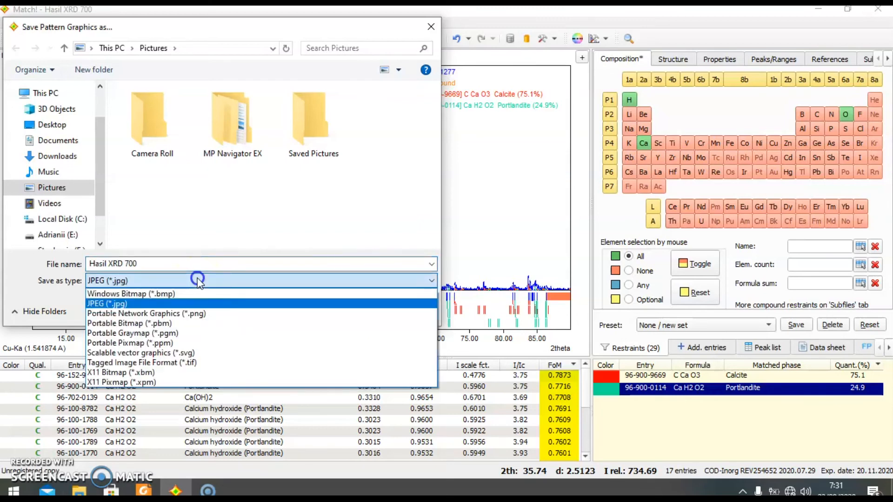
click(199, 281)
click(334, 309)
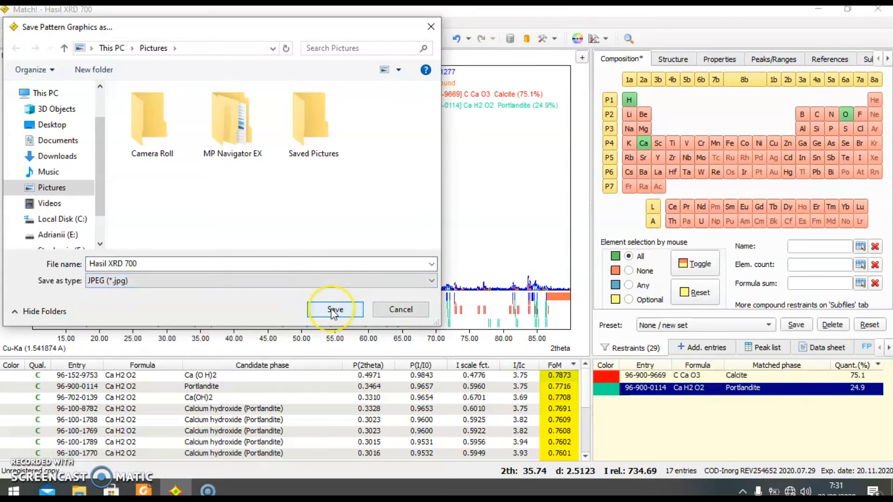
click(334, 310)
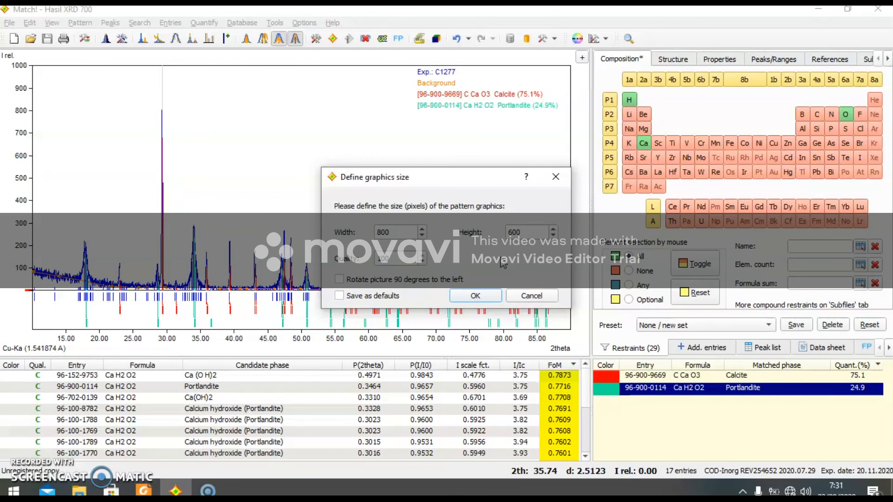
click(470, 299)
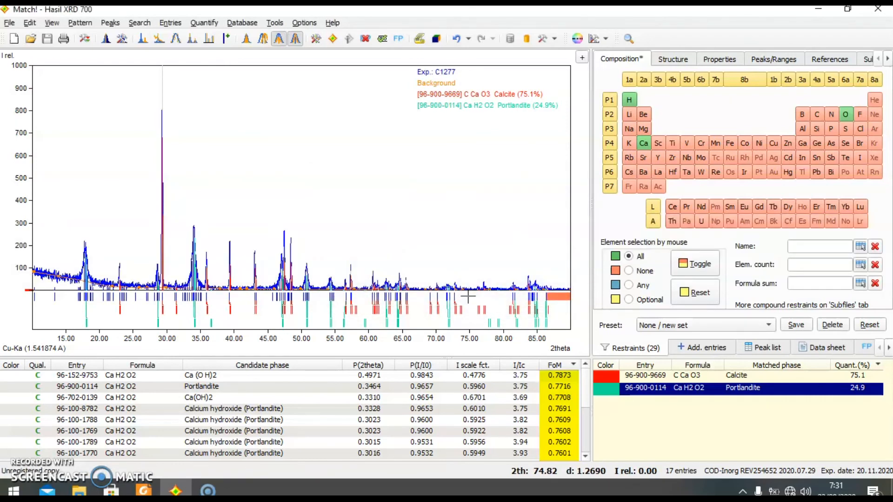
click(224, 304)
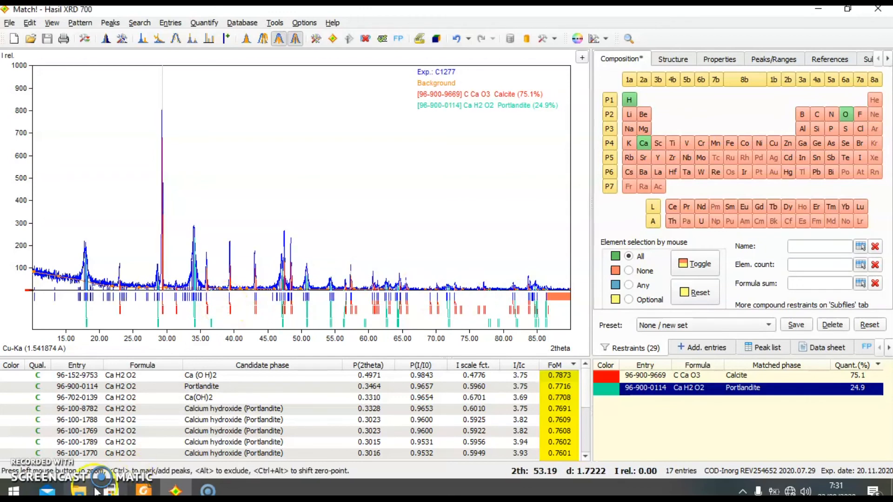
Open the exported Hasil XRD 700 image from the Pictures folder in File Explorer to check it, close it, and return to Match!
click(79, 492)
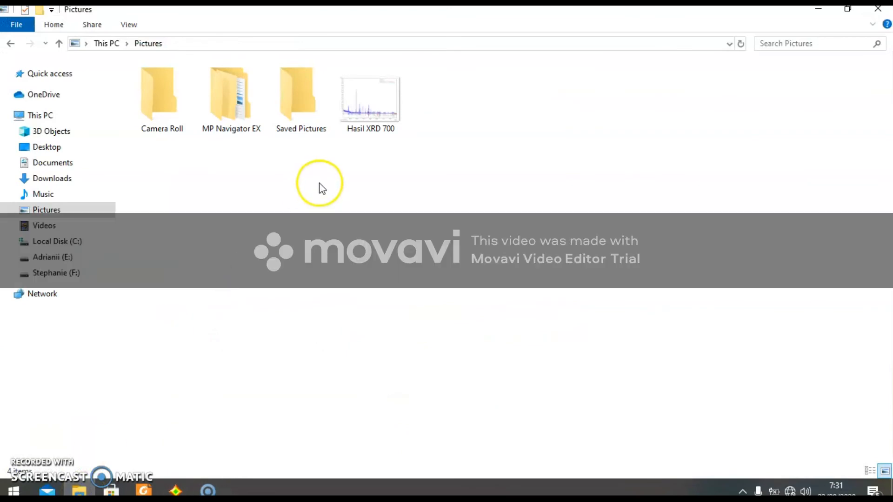
click(381, 129)
double_click(381, 129)
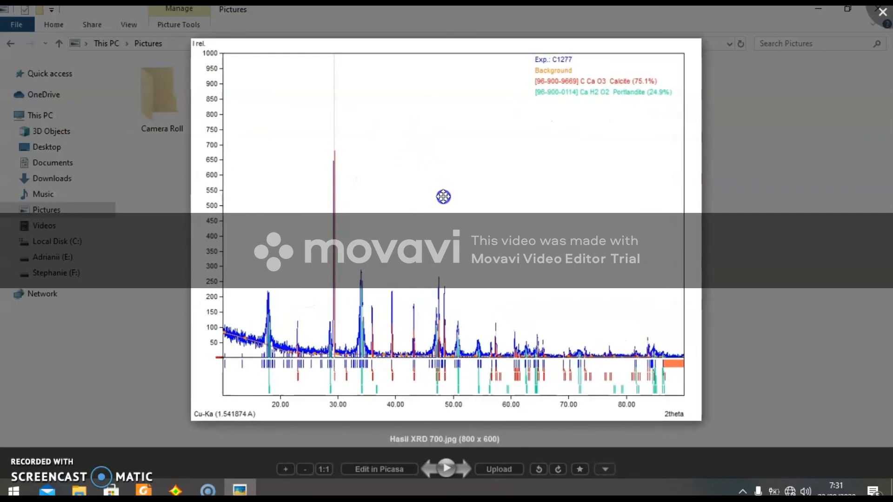
key(Escape)
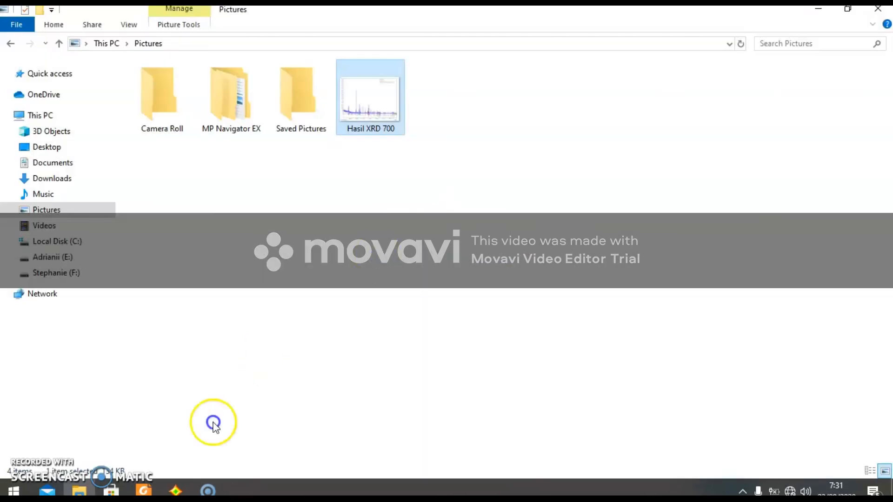
click(176, 491)
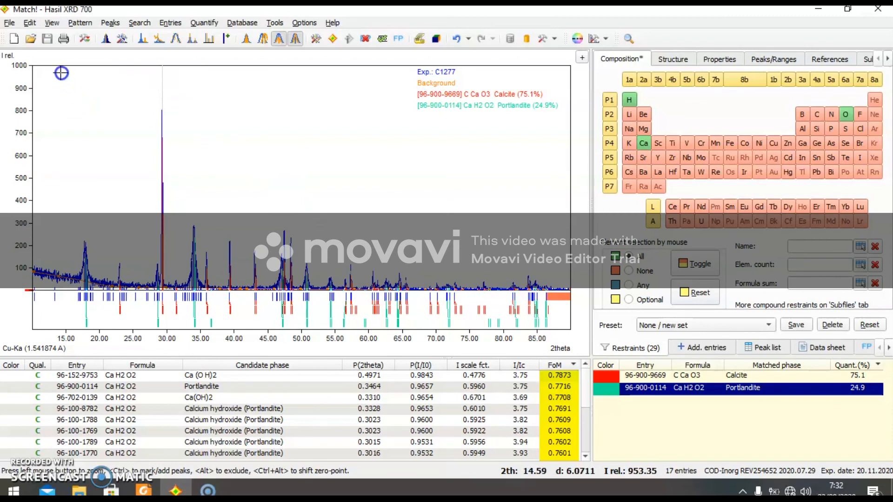
Save the current analysis as the Match! document Hasil XRD 700.
click(11, 23)
click(130, 90)
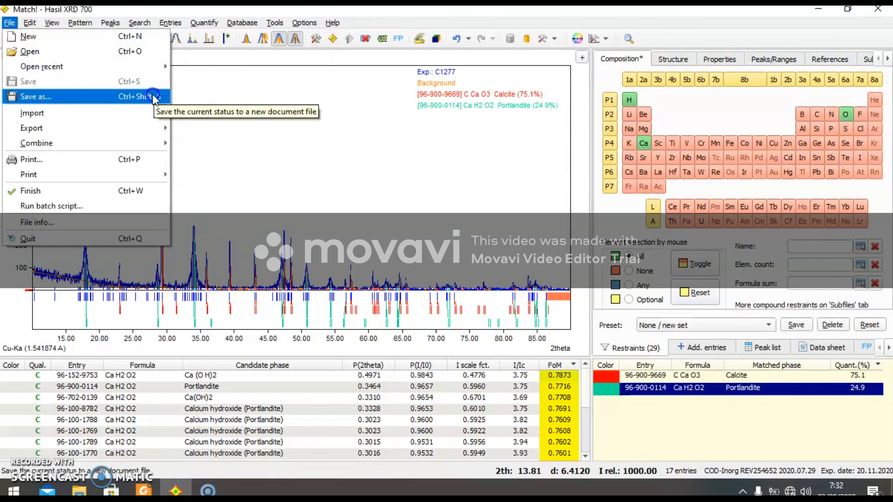
click(258, 86)
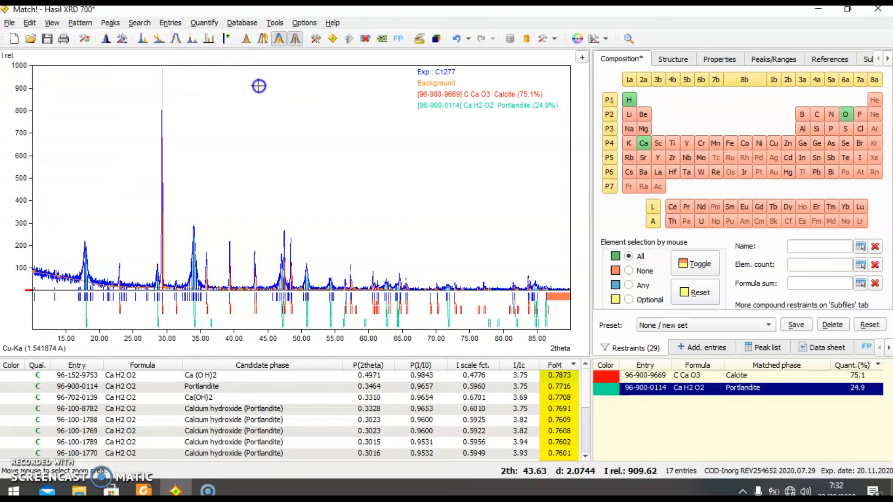
click(9, 22)
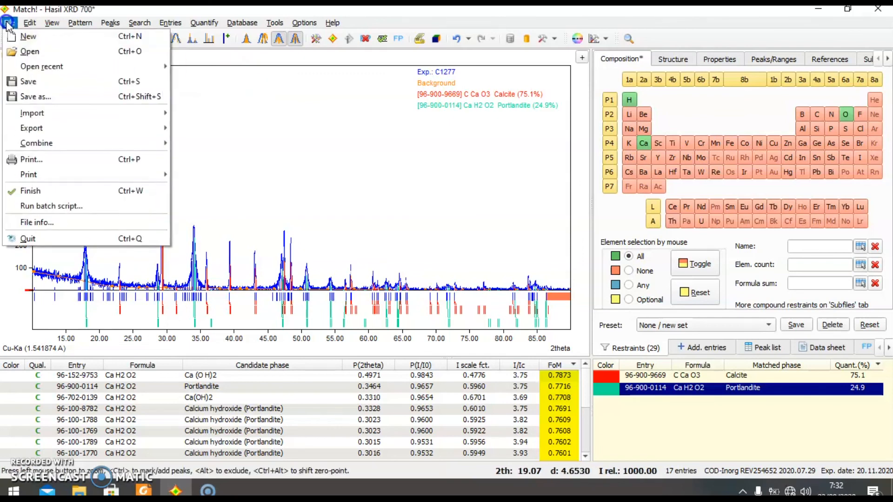
click(131, 82)
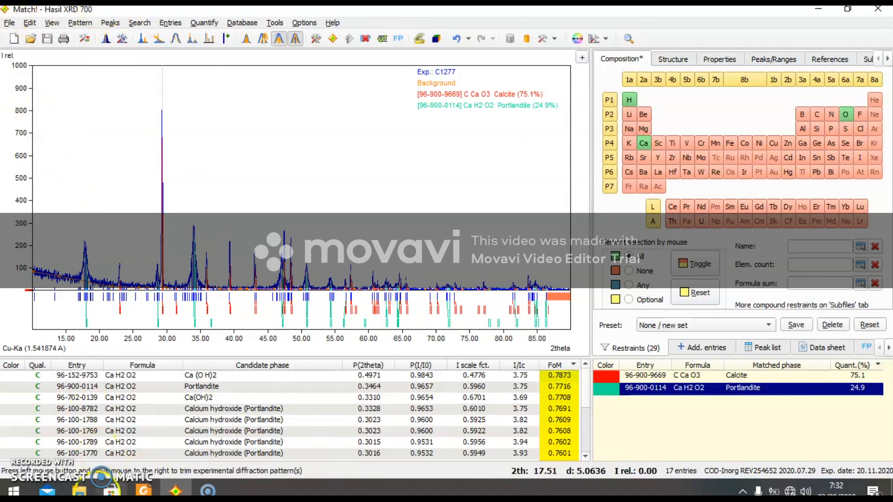
Check the Pictures folder in File Explorer for the saved Hasil XRD 700 document and return to Match!
click(80, 490)
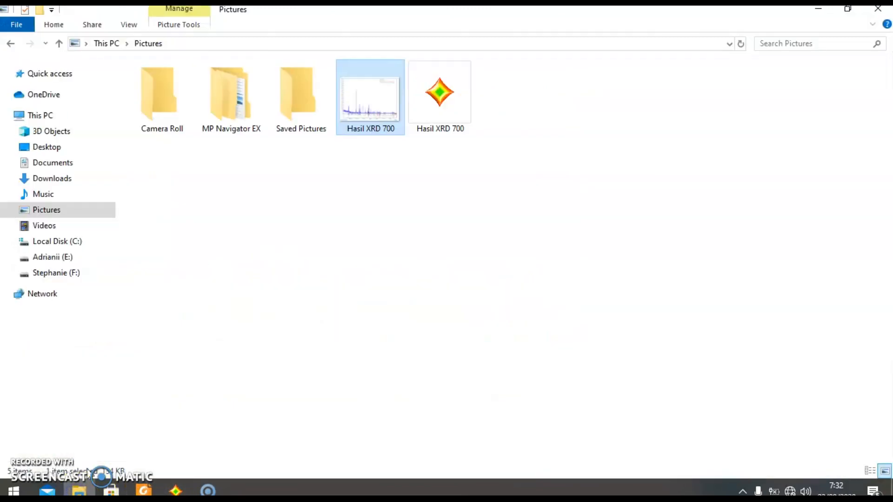
click(470, 135)
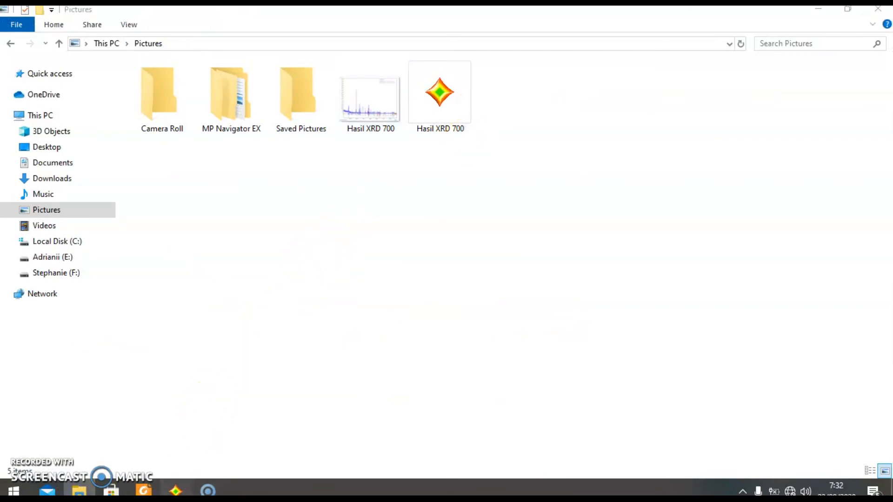
click(176, 491)
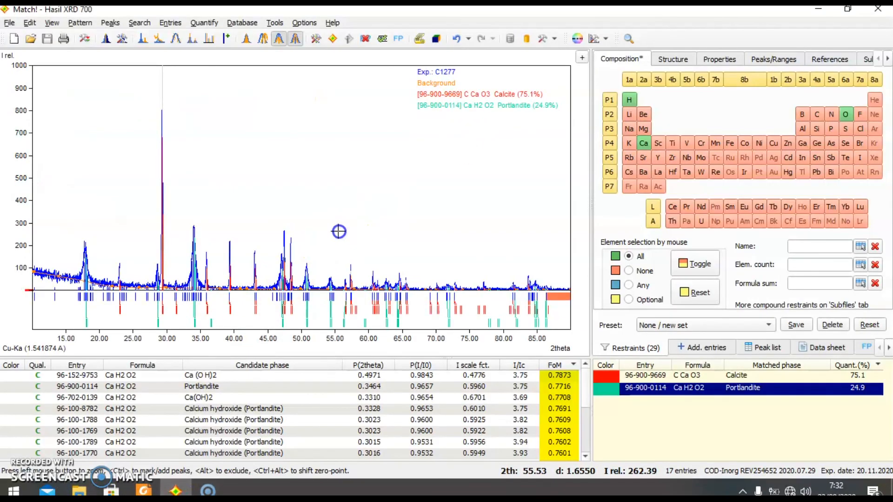